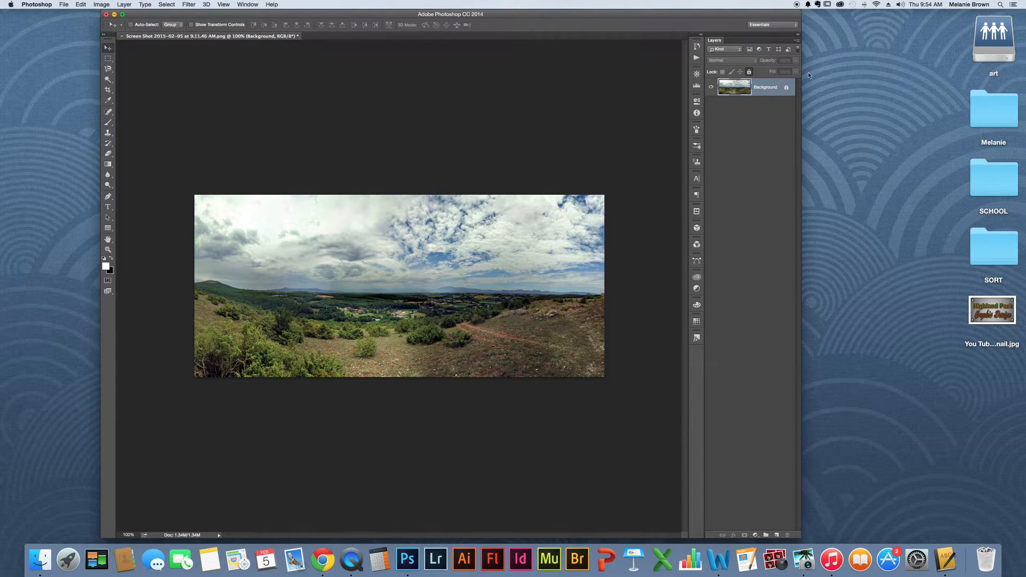
- Unlock the Background layer and resize the image to 1024 px wide by 1024 px high without constraining the proportions
{"action": "left_click", "coordinate": [786, 88]}
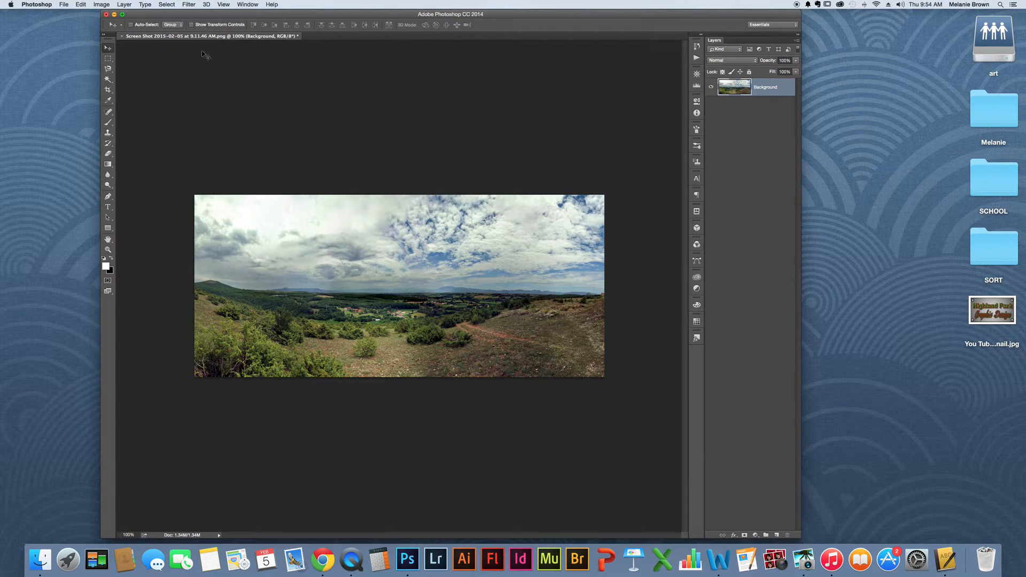
{"action": "left_click", "coordinate": [98, 4]}
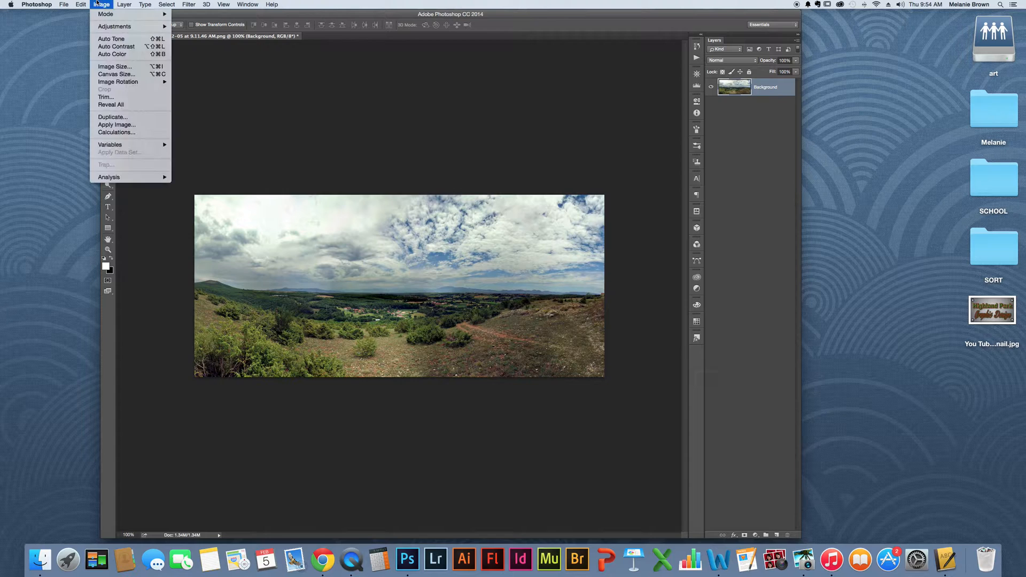
{"action": "left_click", "coordinate": [111, 68]}
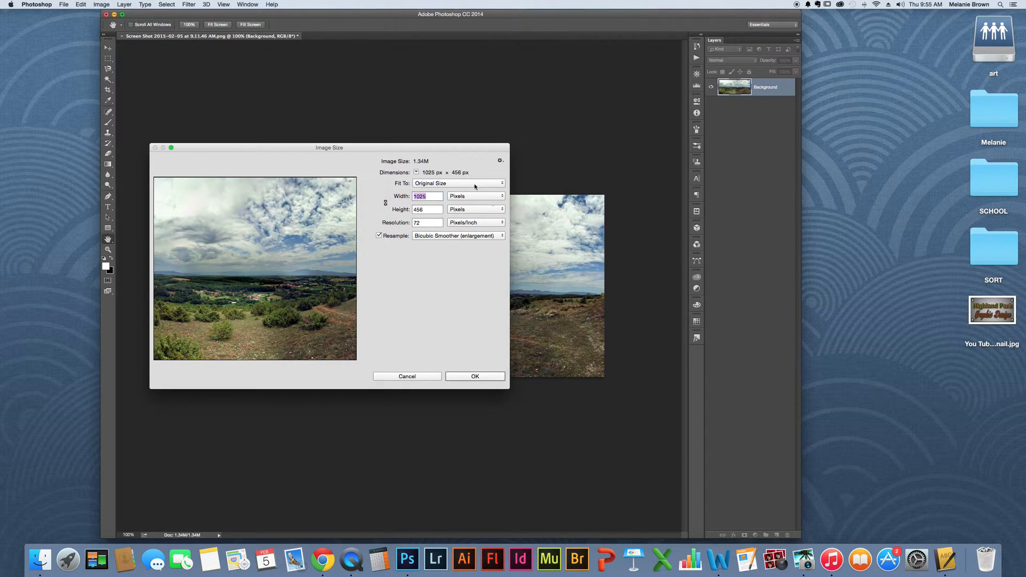
{"action": "left_click", "coordinate": [386, 203]}
{"action": "left_click", "coordinate": [385, 204]}
{"action": "left_click", "coordinate": [385, 203]}
{"action": "key", "text": "Down"}
{"action": "key", "text": "Tab"}
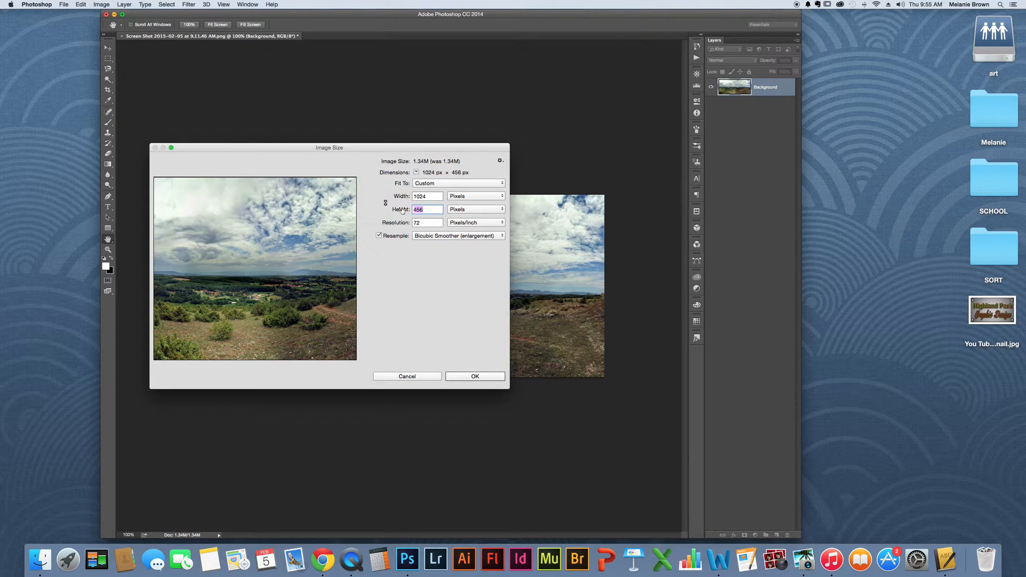
{"action": "type", "text": "1024"}
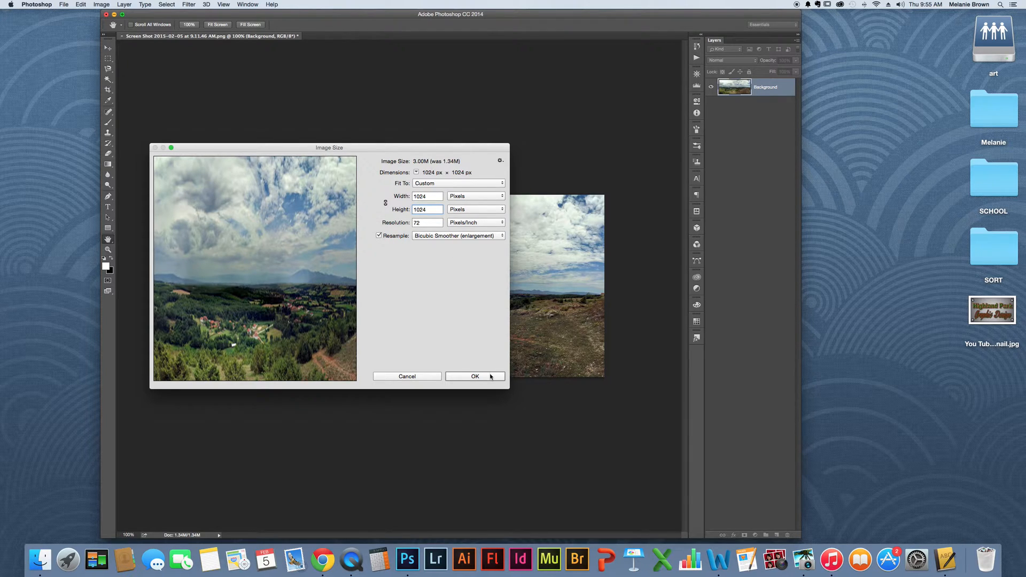
{"action": "left_click", "coordinate": [491, 376]}
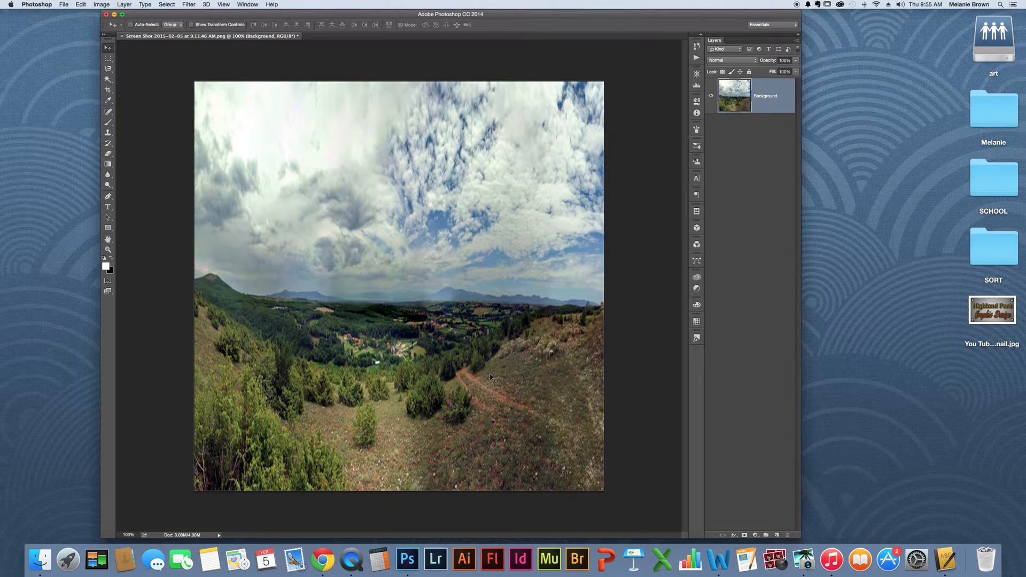
- Rotate the whole image by 180°
{"action": "left_click", "coordinate": [99, 4]}
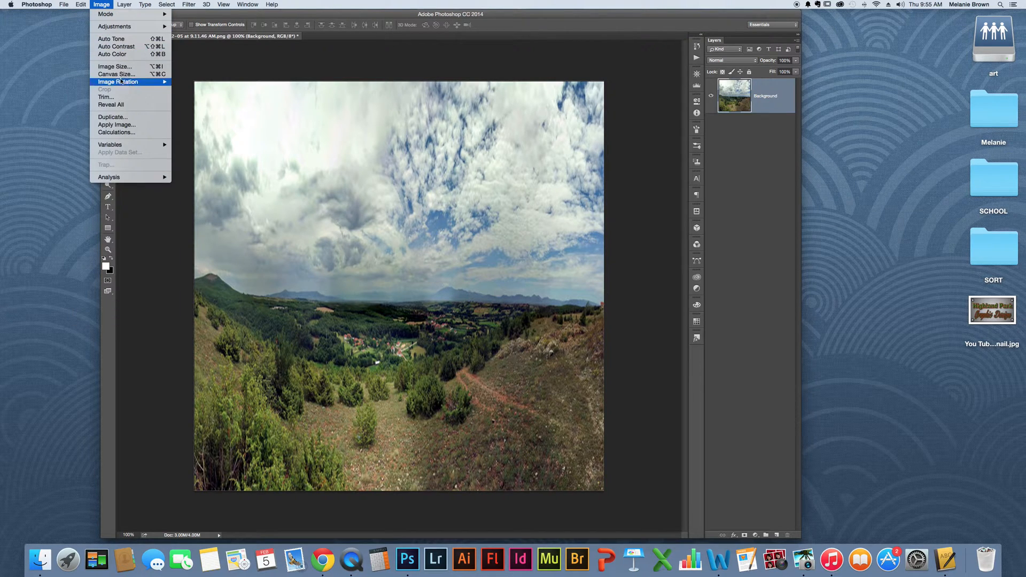
{"action": "mouse_move", "coordinate": [163, 81]}
{"action": "left_click", "coordinate": [194, 84]}
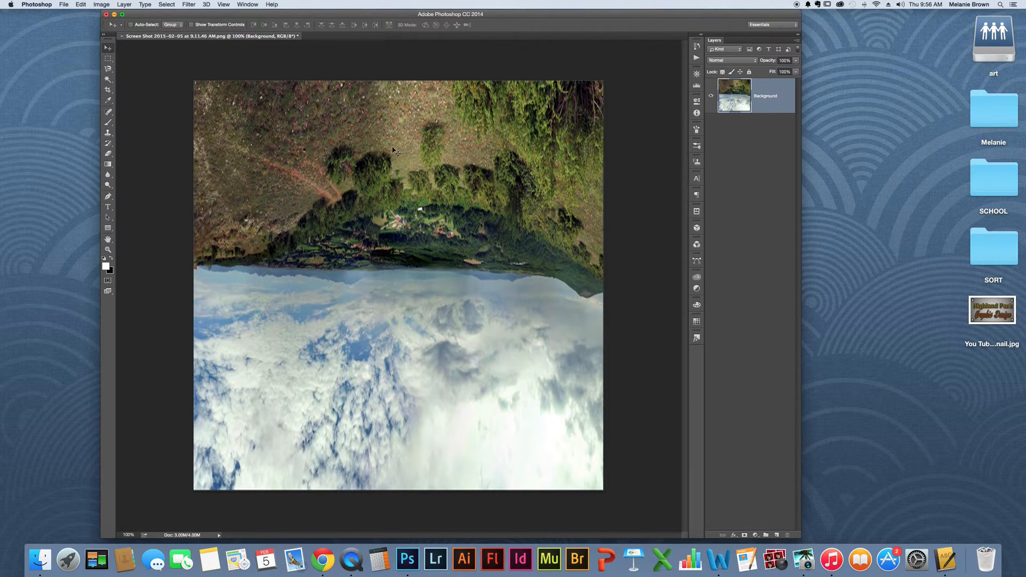
- Apply the Polar Coordinates distort filter to the upside-down landscape using the Rectangular to Polar option
{"action": "left_click", "coordinate": [189, 4]}
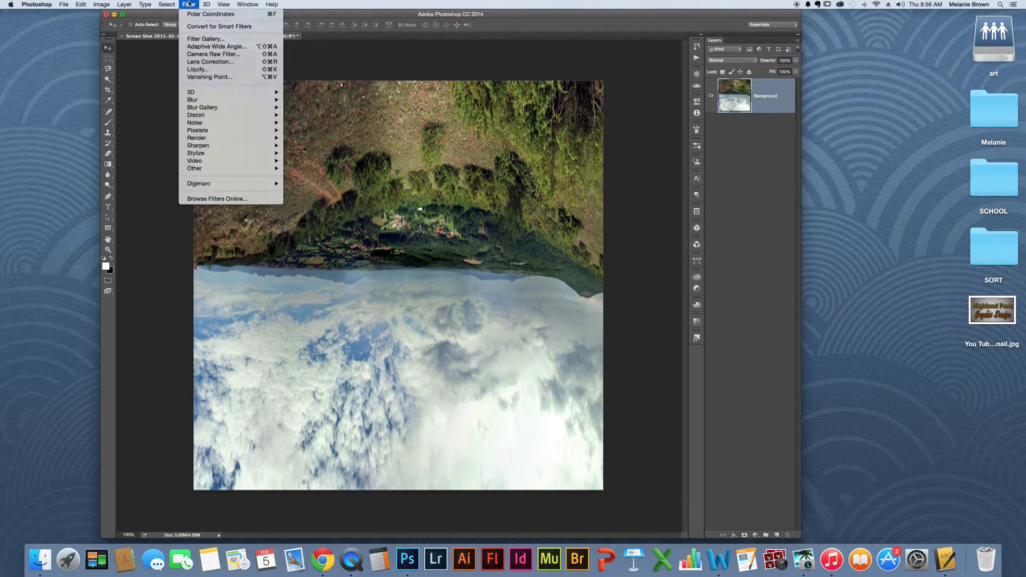
{"action": "mouse_move", "coordinate": [203, 117]}
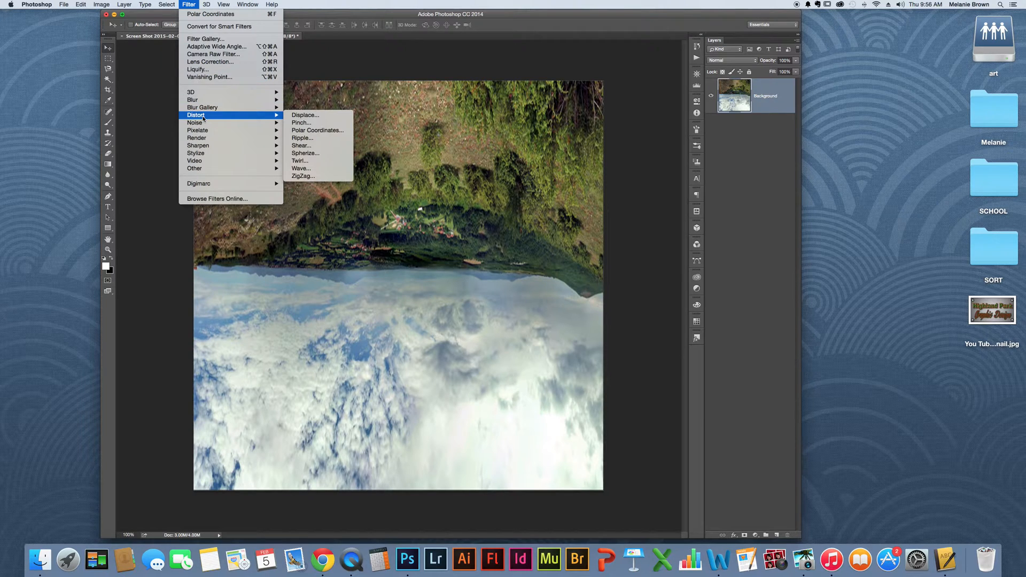
{"action": "left_click", "coordinate": [313, 131]}
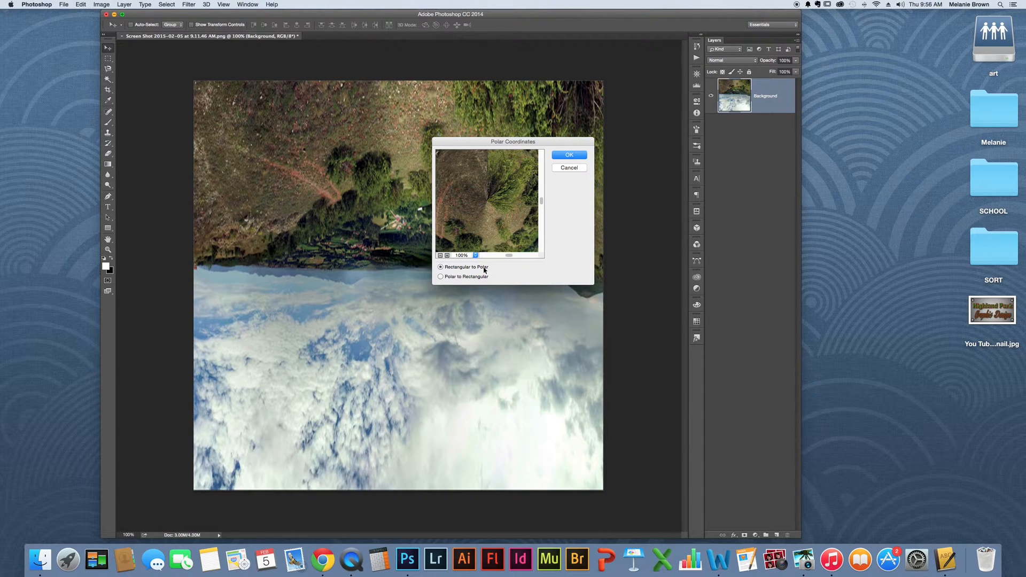
{"action": "left_click", "coordinate": [569, 155]}
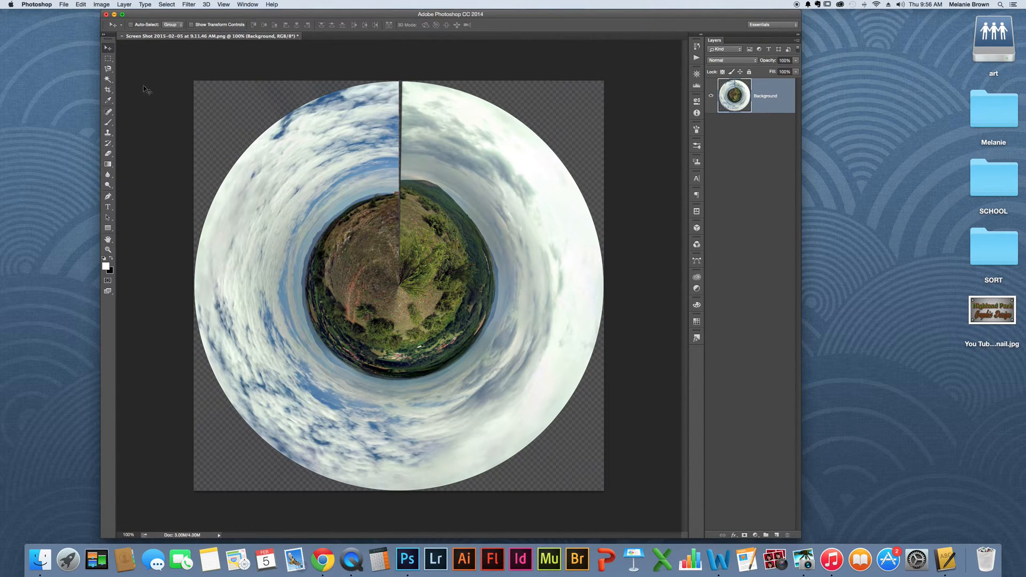
{"action": "left_click", "coordinate": [108, 80]}
{"action": "left_click", "coordinate": [213, 110]}
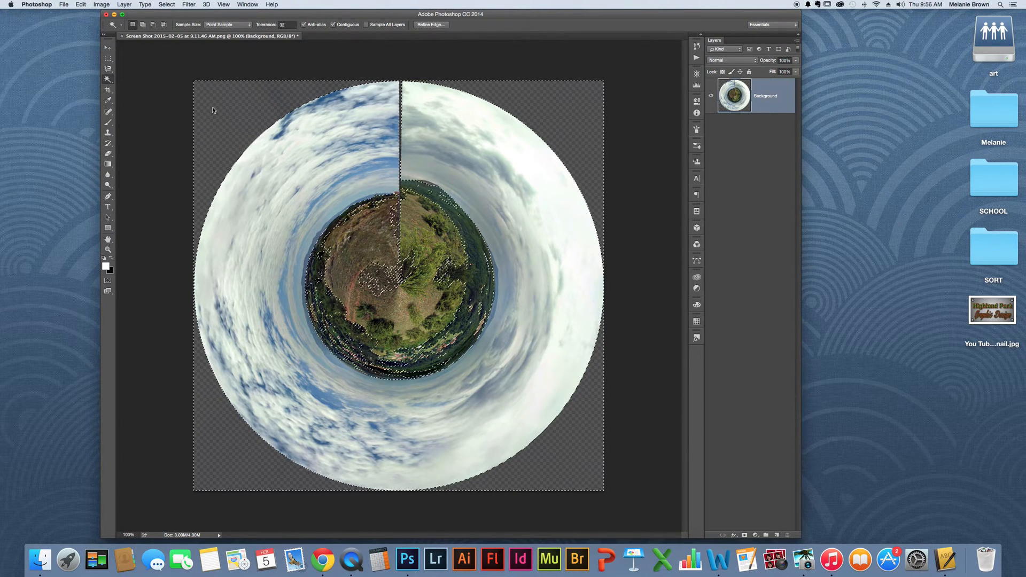
{"action": "key", "text": "super+d"}
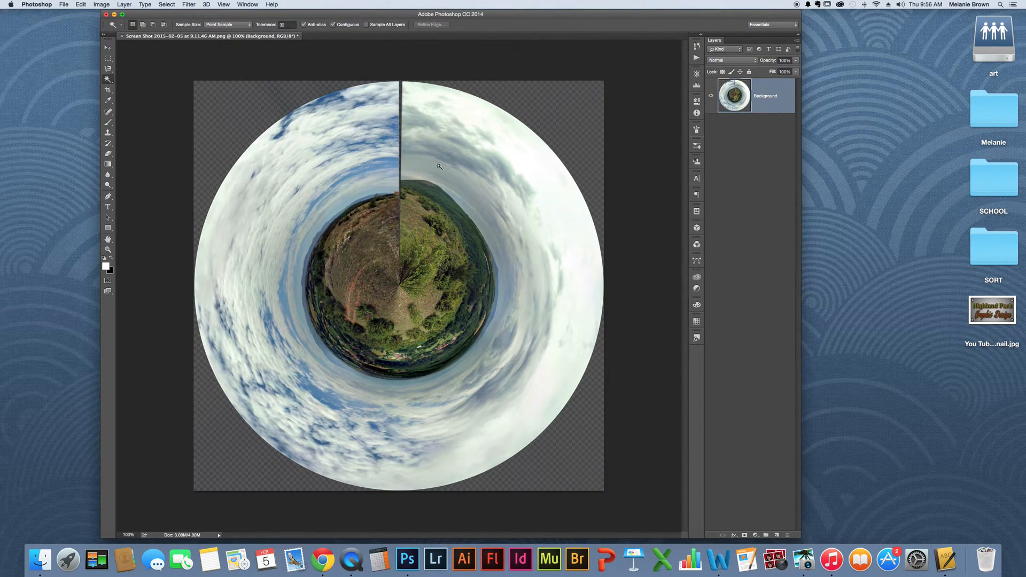
- Erase a narrow strip along the vertical seam from the image's top edge into the planet and replace it with a Content-Aware fill
{"action": "left_click", "coordinate": [109, 154]}
{"action": "left_click_drag", "start_coordinate": [399, 82], "coordinate": [402, 259]}
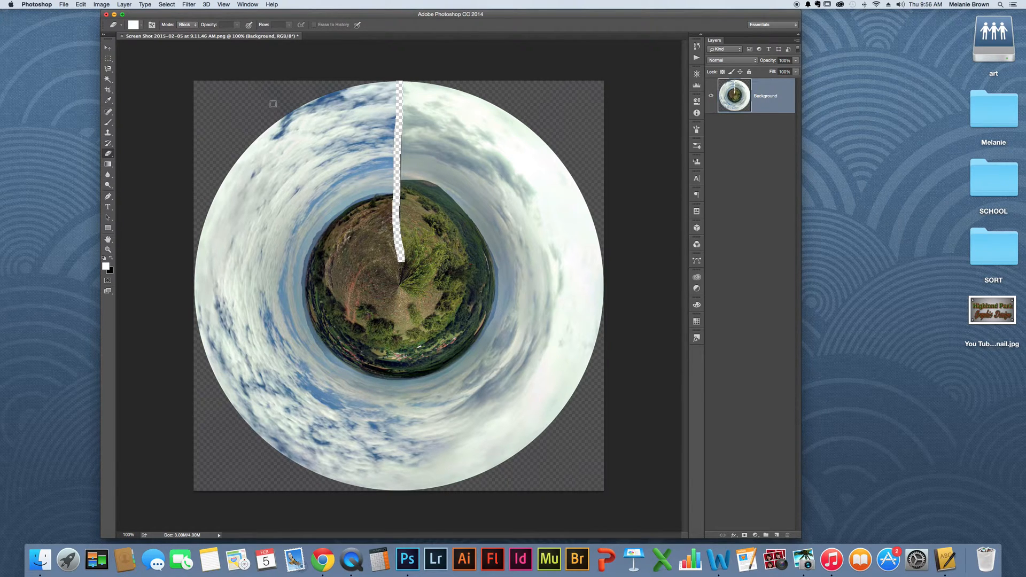
{"action": "left_click", "coordinate": [107, 78]}
{"action": "left_click", "coordinate": [398, 127]}
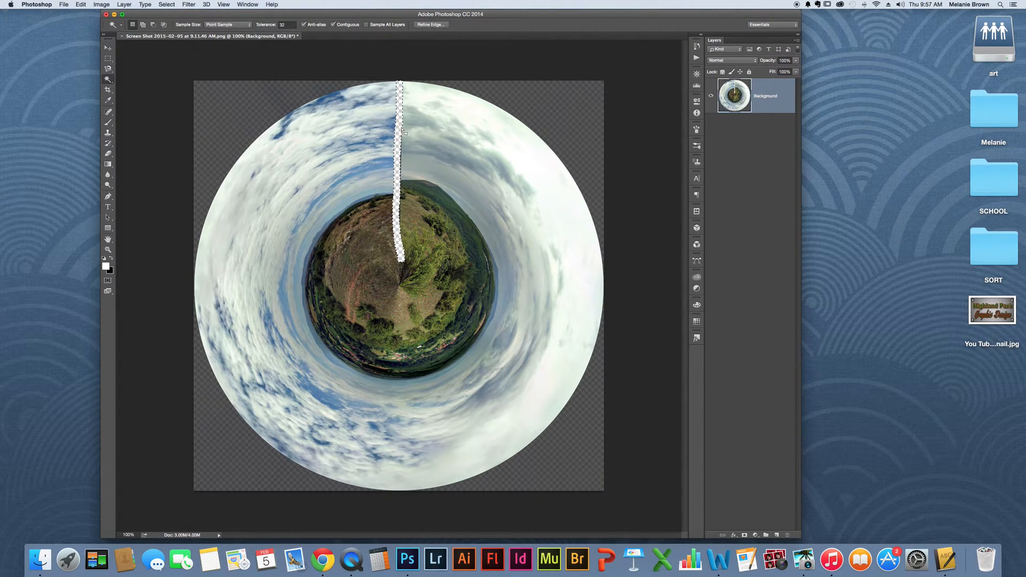
{"action": "left_click", "coordinate": [81, 4]}
{"action": "left_click", "coordinate": [92, 125]}
{"action": "left_click", "coordinate": [479, 104]}
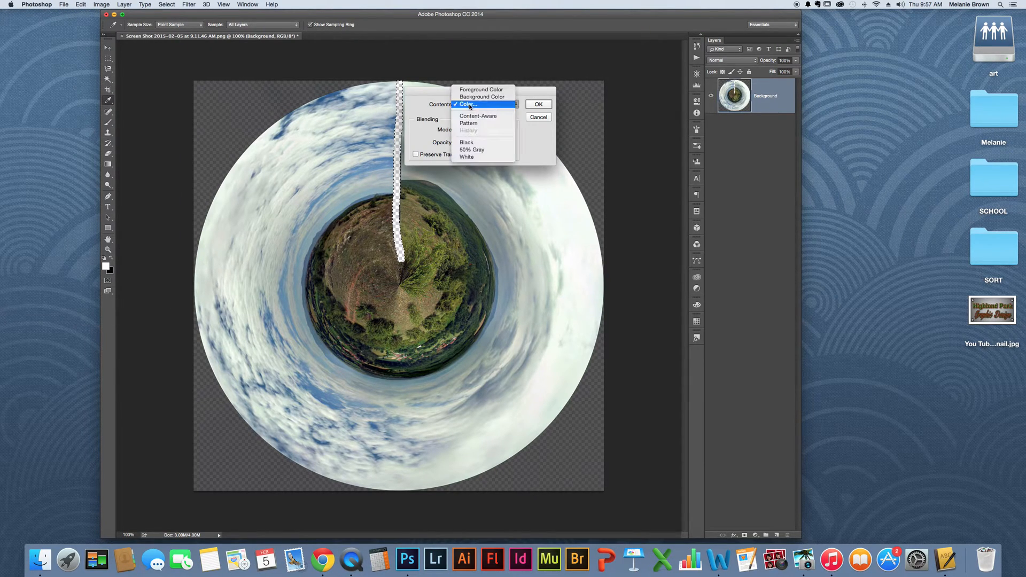
{"action": "left_click", "coordinate": [482, 115]}
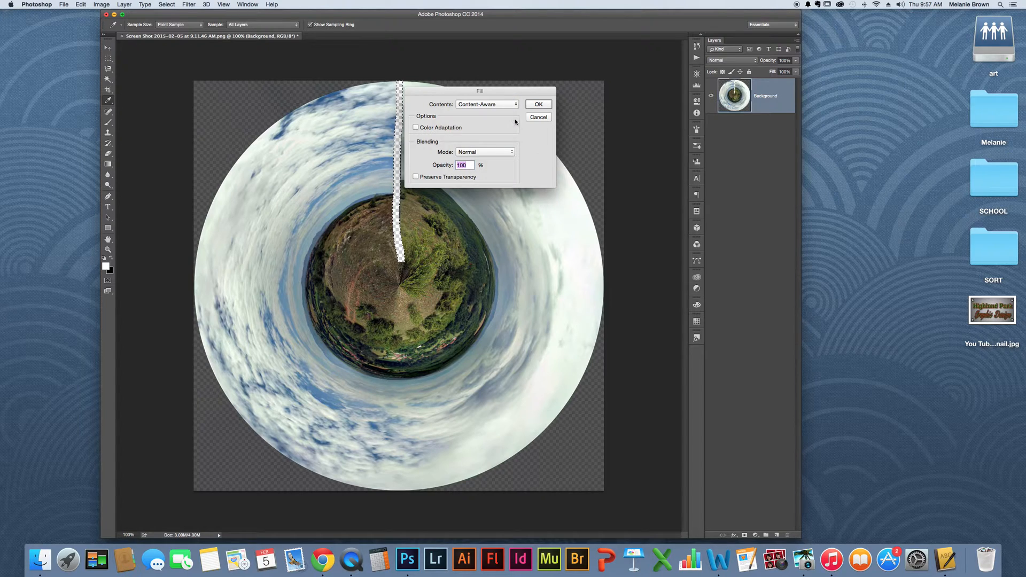
{"action": "left_click_drag", "start_coordinate": [529, 93], "coordinate": [578, 94]}
{"action": "left_click", "coordinate": [636, 93]}
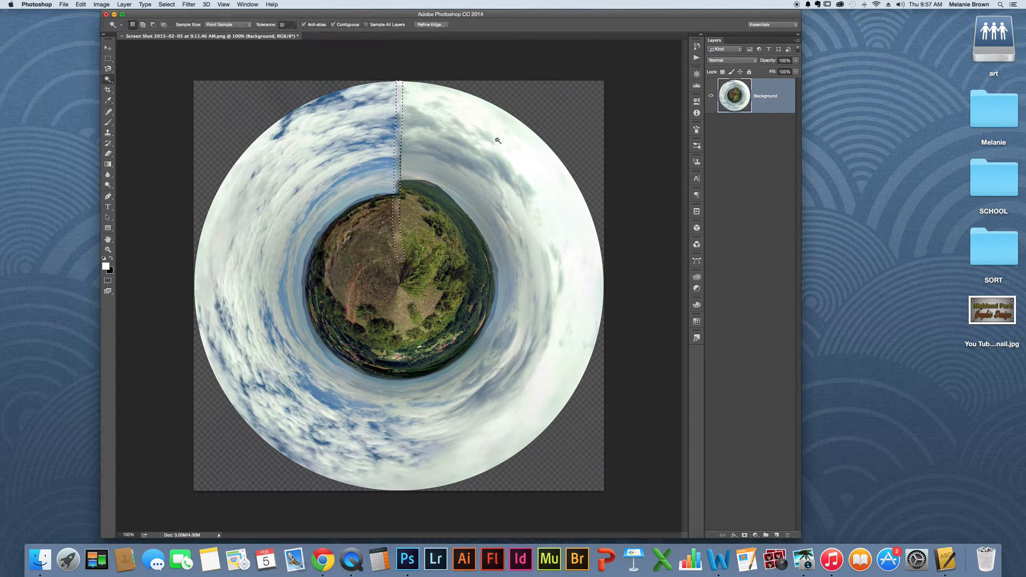
{"action": "key", "text": "super+d"}
- Erase the seam line still left between the sky halves down into the planet's upper part and fill the gap with Content-Aware
{"action": "left_click", "coordinate": [108, 153]}
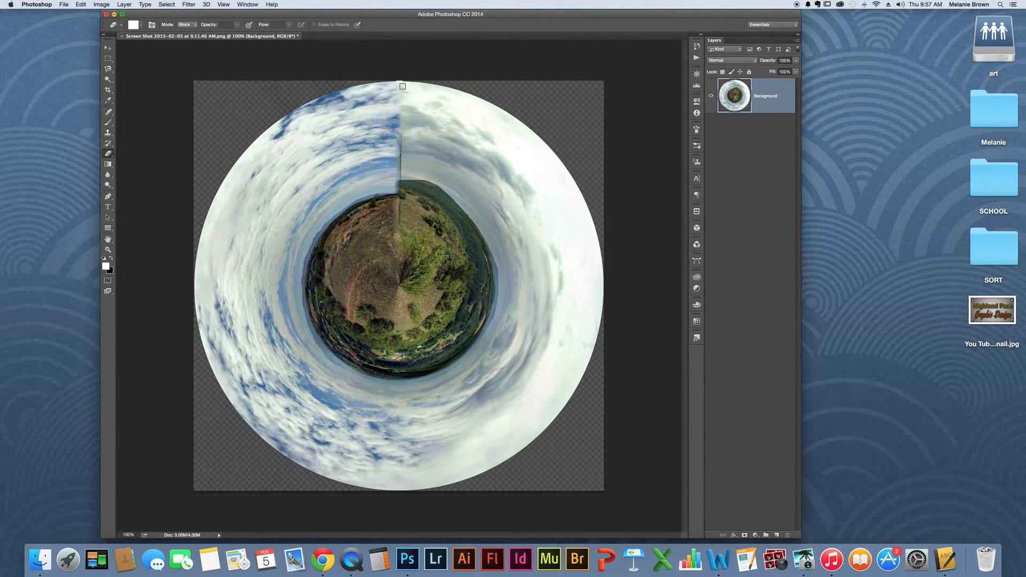
{"action": "left_click_drag", "start_coordinate": [402, 86], "coordinate": [403, 220]}
{"action": "left_click", "coordinate": [108, 79]}
{"action": "left_click", "coordinate": [404, 120]}
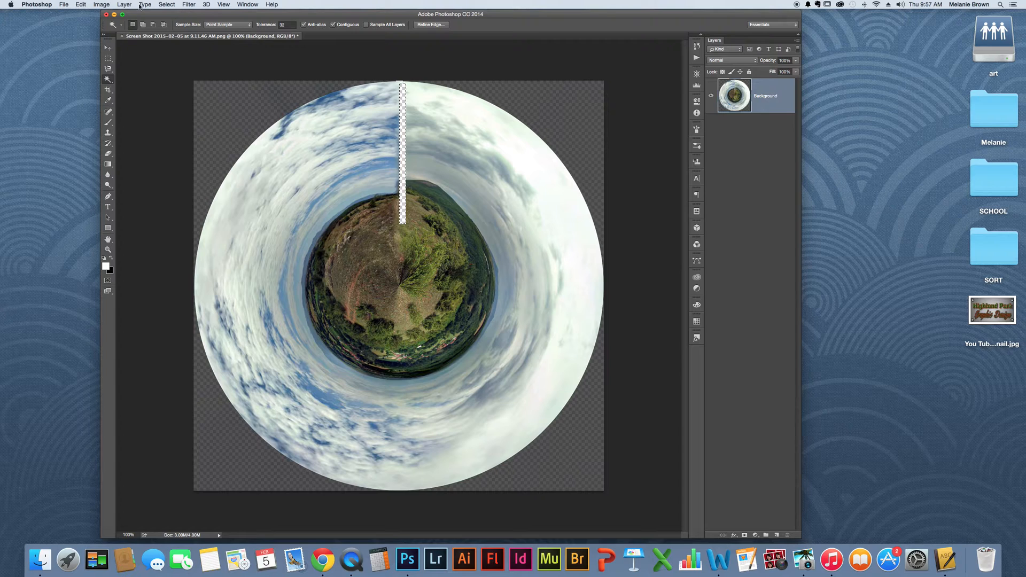
{"action": "left_click", "coordinate": [81, 5]}
{"action": "left_click", "coordinate": [87, 124]}
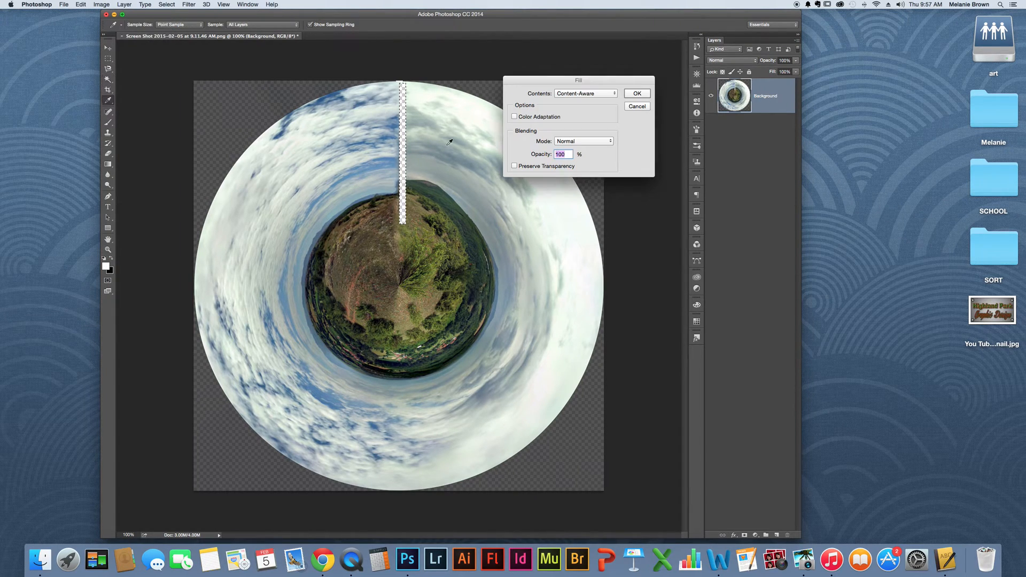
{"action": "left_click", "coordinate": [635, 95]}
{"action": "key", "text": "super+d"}
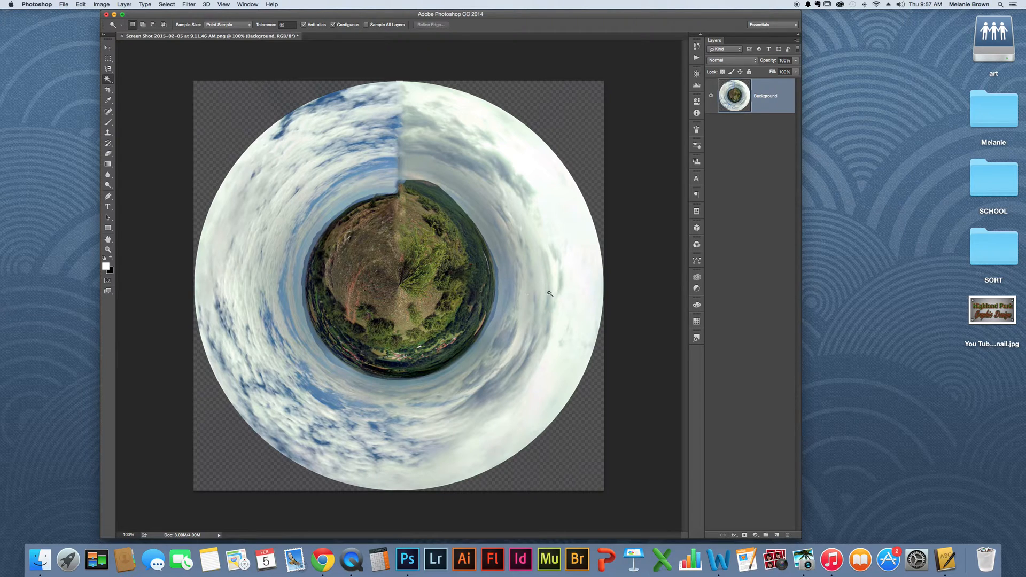
- Select the transparent corners outside the circle, fill them with Content-Aware, and clear the selection
{"action": "left_click", "coordinate": [244, 109]}
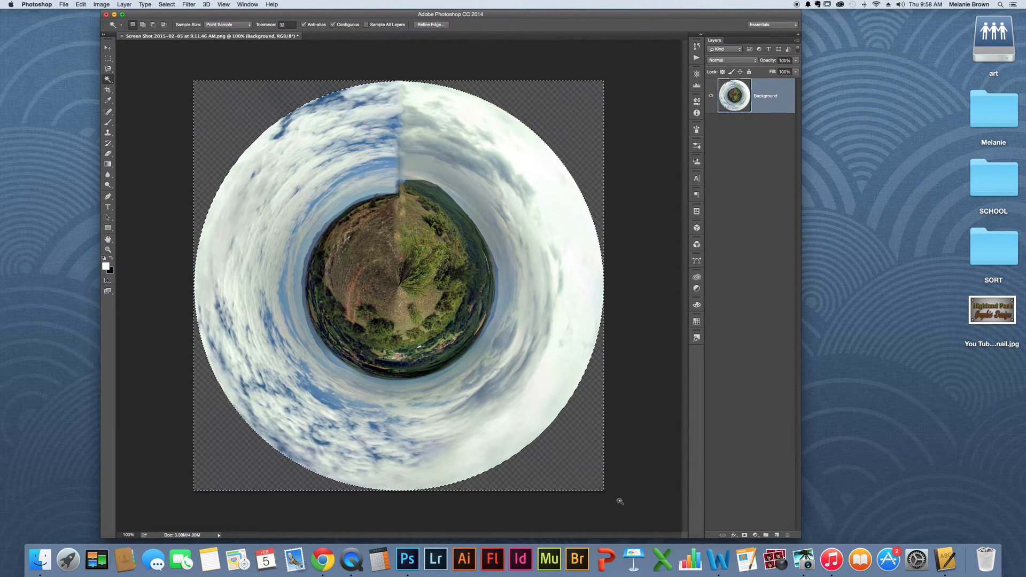
{"action": "left_click", "coordinate": [81, 4]}
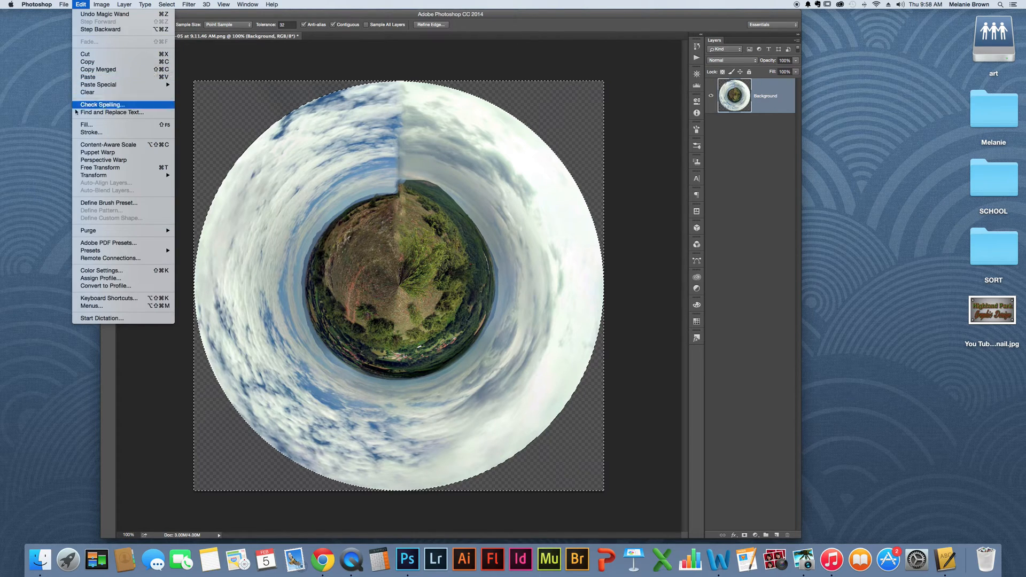
{"action": "left_click", "coordinate": [85, 124]}
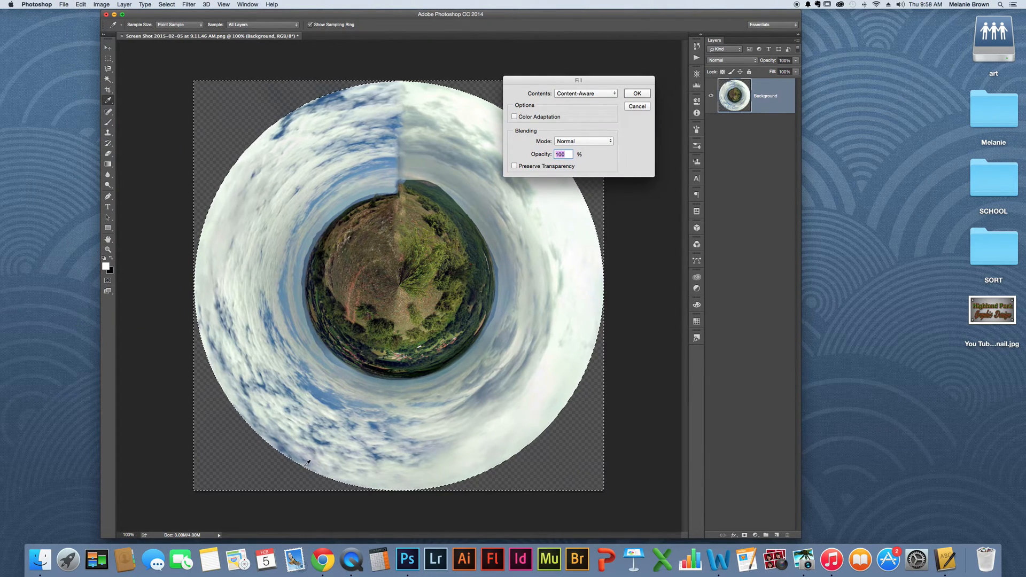
{"action": "left_click", "coordinate": [632, 94]}
{"action": "key", "text": "w"}
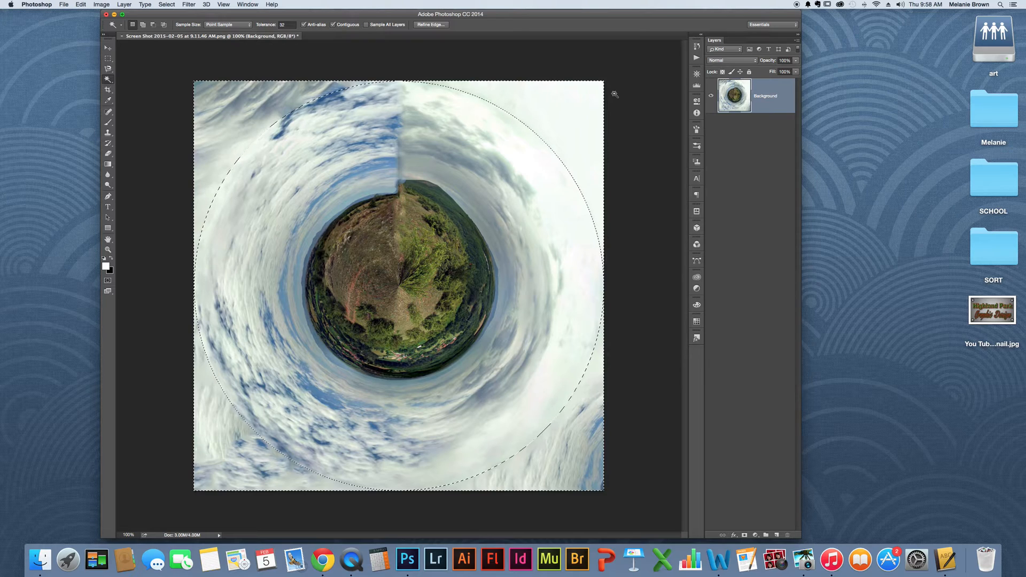
{"action": "key", "text": "super+d"}
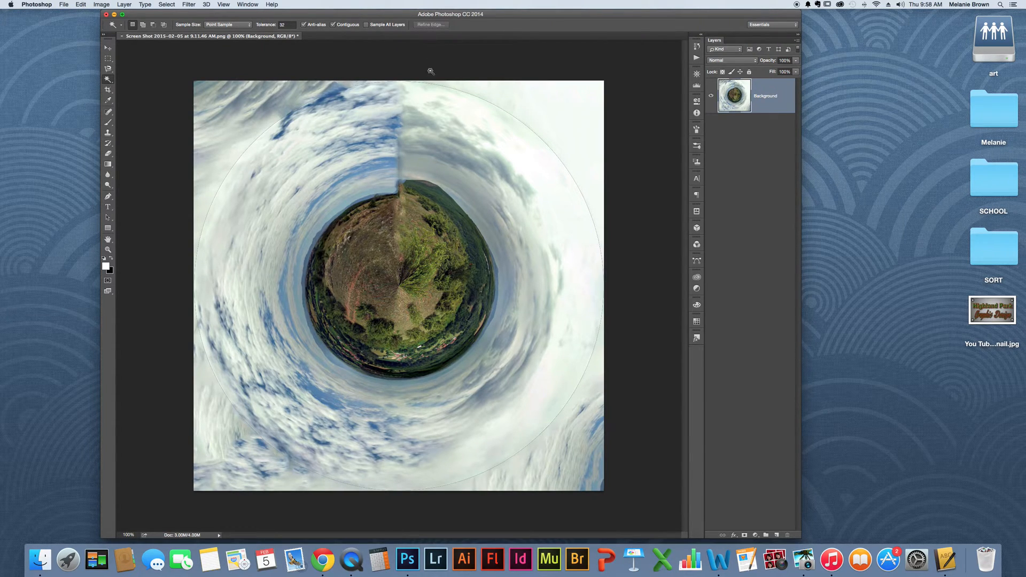
- Select the thin circular outline and adjoining pale sky with the Magic Wand, apply a Content-Aware fill, and deselect
{"action": "left_click", "coordinate": [459, 92]}
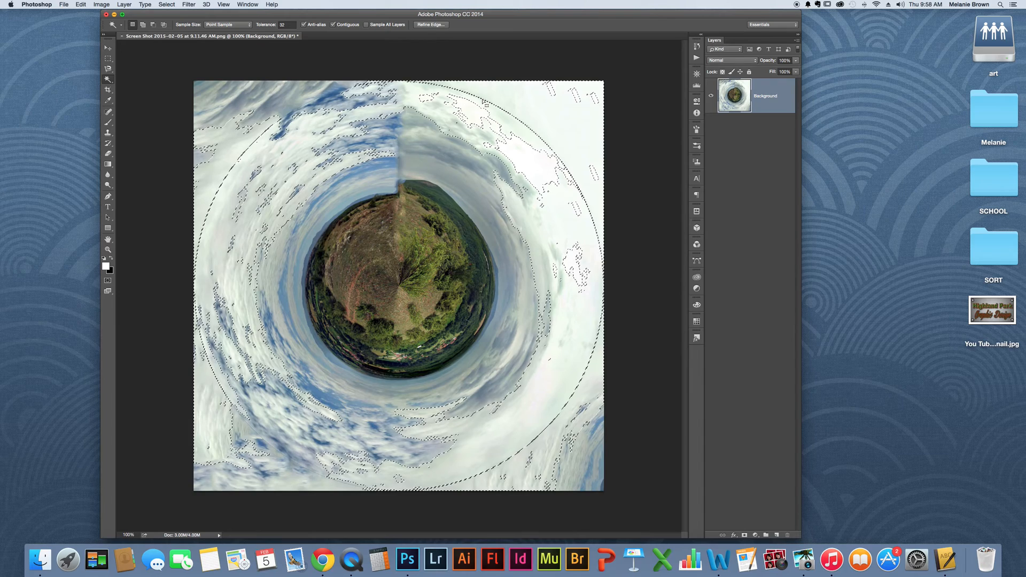
{"action": "key", "text": "shift"}
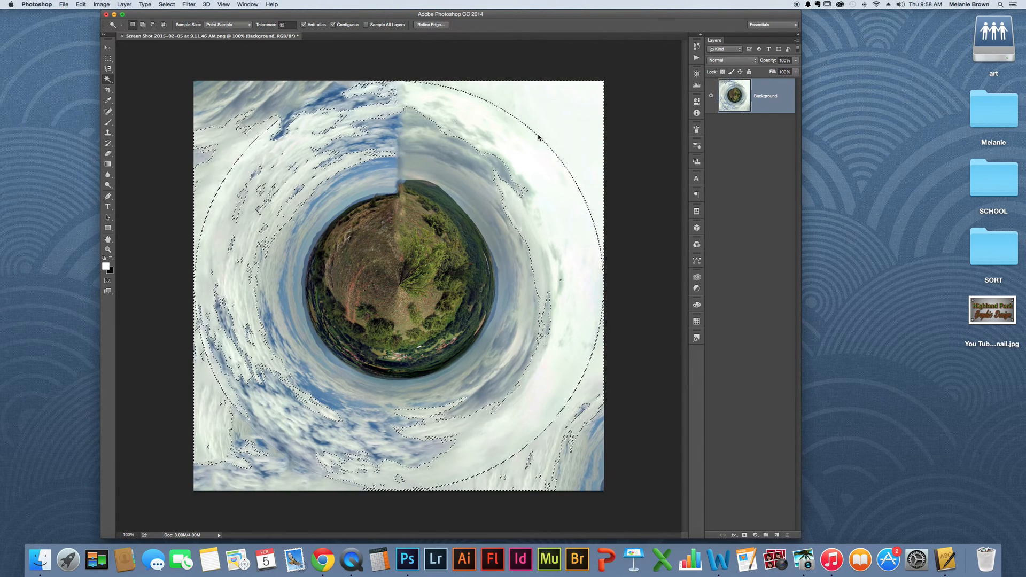
{"action": "key", "text": "shift"}
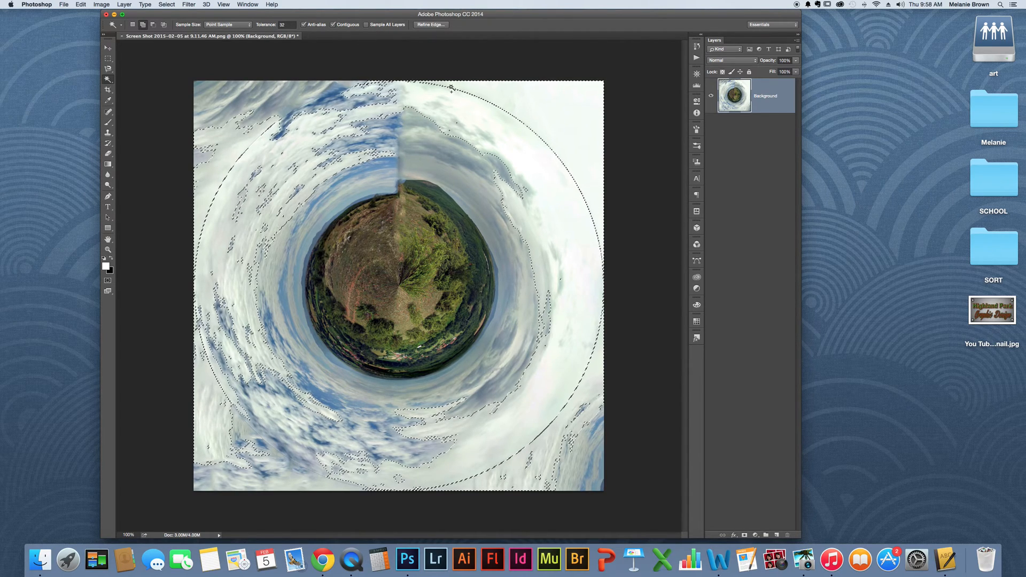
{"action": "left_click", "coordinate": [196, 164], "text": "shift"}
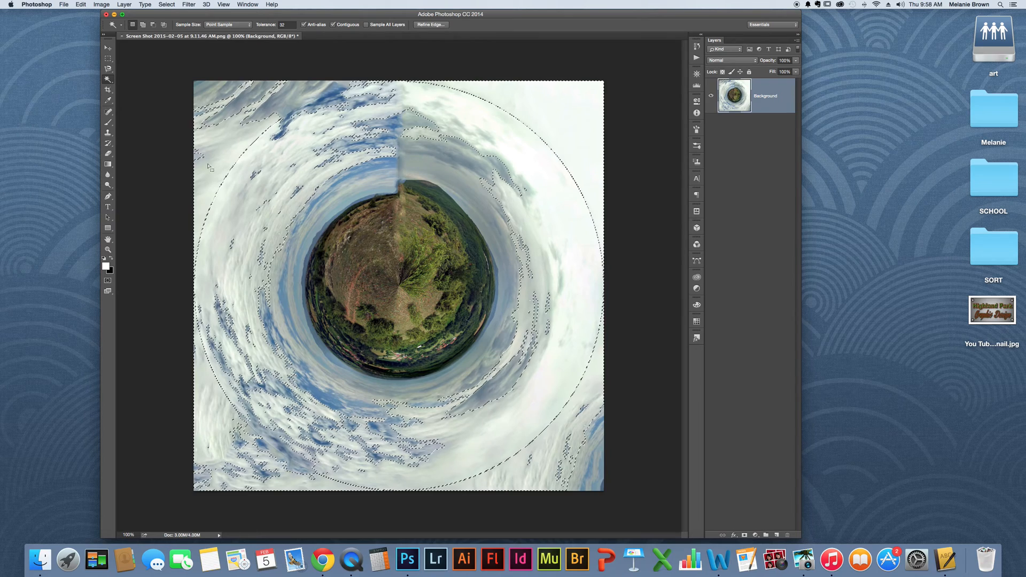
{"action": "left_click", "coordinate": [80, 4]}
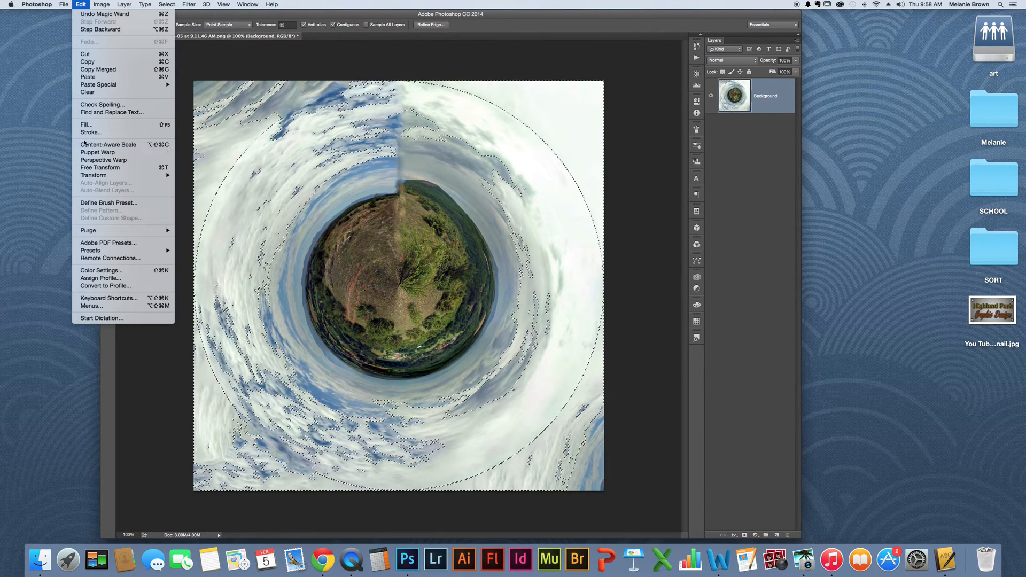
{"action": "left_click", "coordinate": [91, 125]}
{"action": "left_click", "coordinate": [636, 95]}
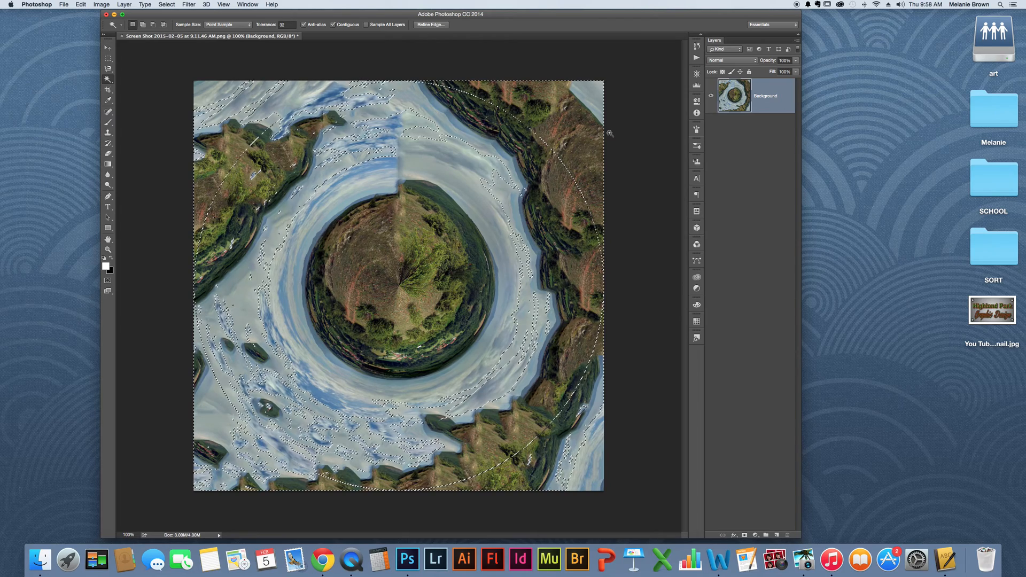
{"action": "key", "text": "super+d"}
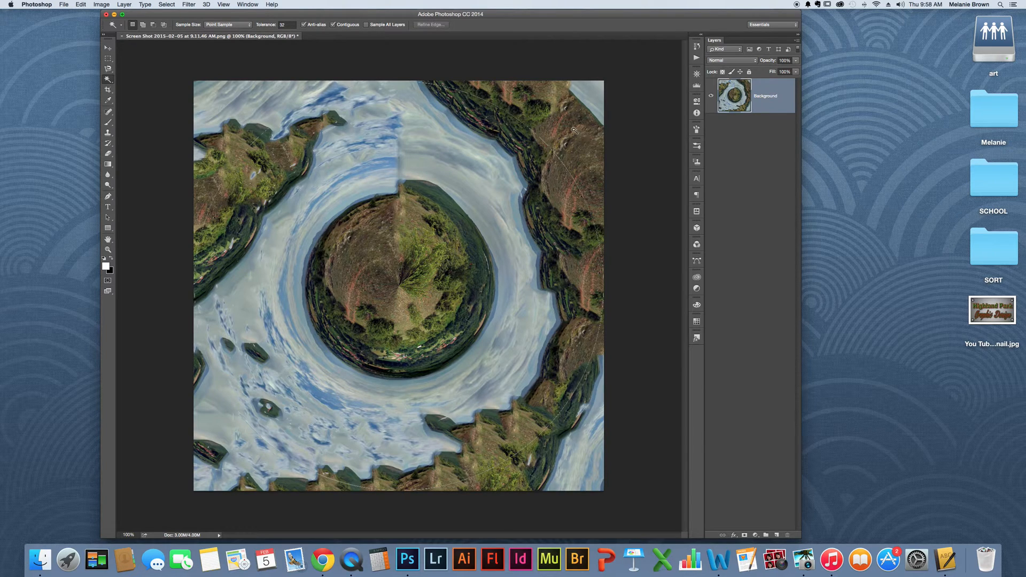
- Erase strips along the circular outline still visible on the upper-left hillside and down the image's right side
{"action": "left_click", "coordinate": [108, 154]}
{"action": "mouse_move", "coordinate": [272, 124]}
{"action": "left_mouse_down"}
{"action": "mouse_move", "coordinate": [225, 167]}
{"action": "mouse_move", "coordinate": [204, 221]}
{"action": "mouse_move", "coordinate": [191, 261]}
{"action": "mouse_move", "coordinate": [205, 339]}
{"action": "left_mouse_up"}
{"action": "mouse_move", "coordinate": [412, 83]}
{"action": "left_mouse_down"}
{"action": "mouse_move", "coordinate": [478, 98]}
{"action": "mouse_move", "coordinate": [535, 134]}
{"action": "mouse_move", "coordinate": [564, 165]}
{"action": "mouse_move", "coordinate": [593, 235]}
{"action": "mouse_move", "coordinate": [586, 187]}
{"action": "mouse_move", "coordinate": [601, 291]}
{"action": "mouse_move", "coordinate": [595, 337]}
{"action": "mouse_move", "coordinate": [556, 423]}
{"action": "mouse_move", "coordinate": [512, 460]}
{"action": "mouse_move", "coordinate": [461, 483]}
{"action": "mouse_move", "coordinate": [409, 488]}
{"action": "left_mouse_up"}
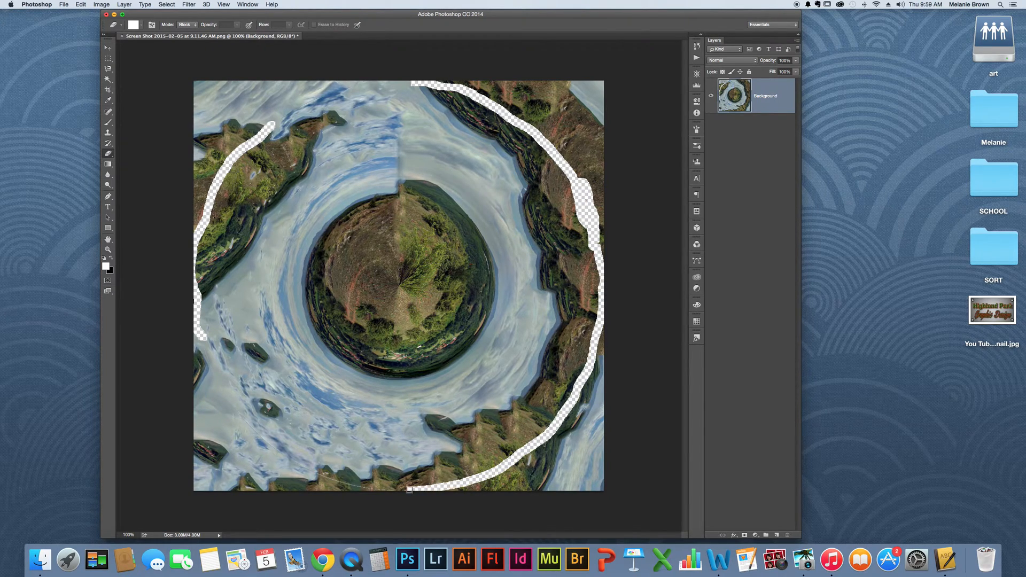
- Select both erased outline strips with the Magic Wand, fill them with Content-Aware, and deselect
{"action": "left_click", "coordinate": [108, 79]}
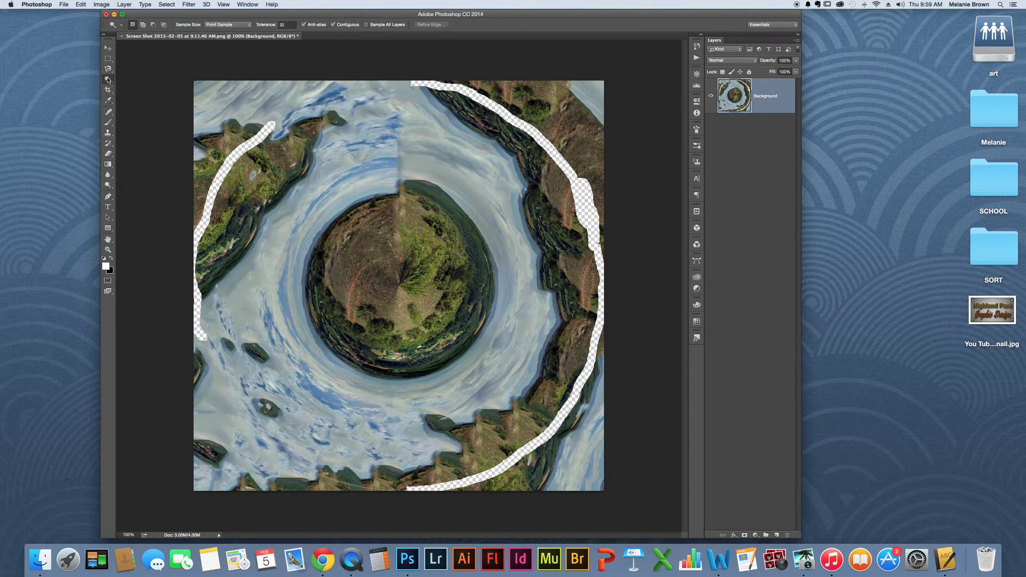
{"action": "left_click", "coordinate": [265, 133]}
{"action": "left_click", "coordinate": [453, 90], "text": "shift"}
{"action": "left_click", "coordinate": [80, 4]}
{"action": "left_click", "coordinate": [82, 124]}
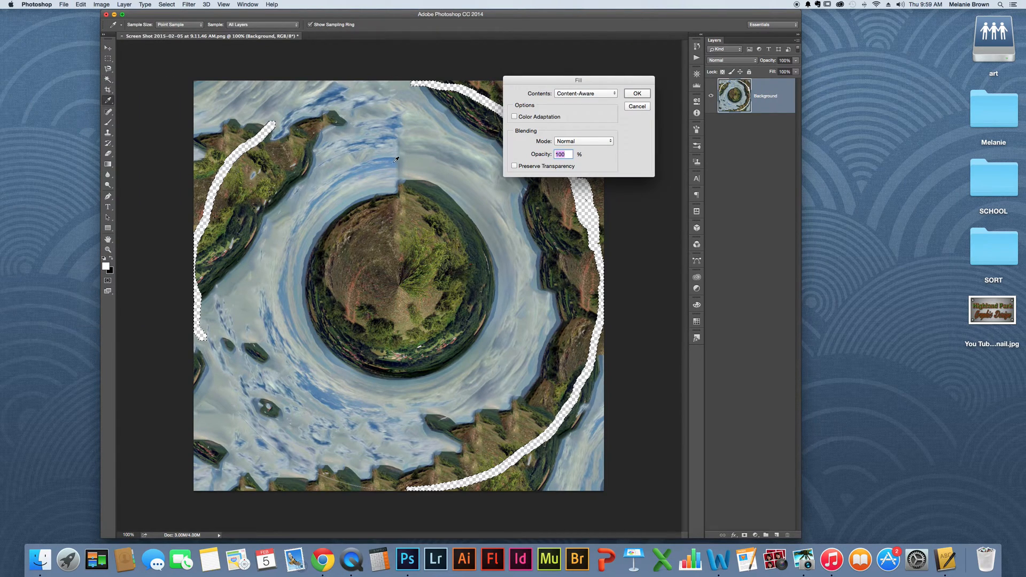
{"action": "left_click", "coordinate": [636, 96]}
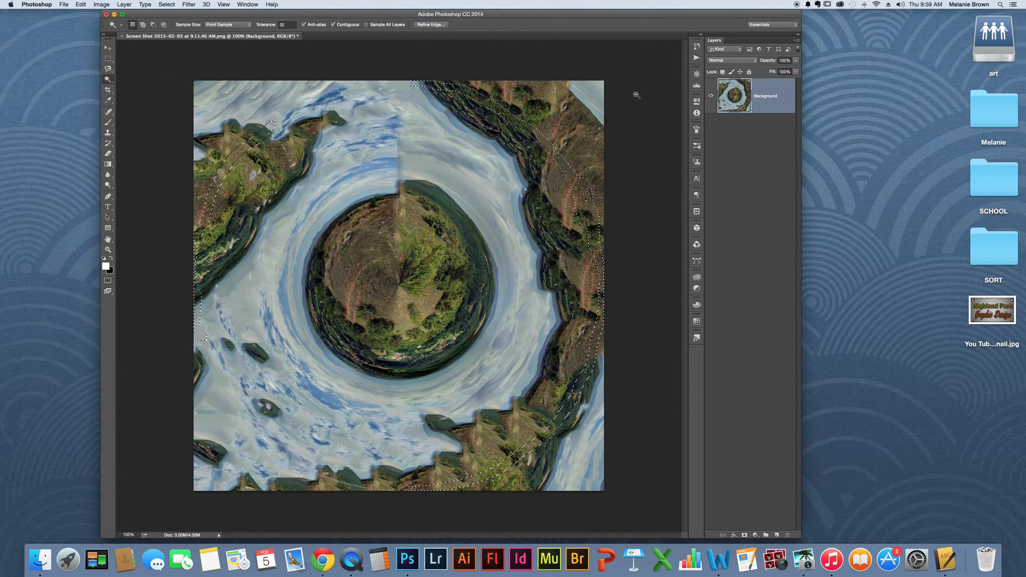
{"action": "key", "text": "super+d"}
- Erase the remaining outline arc near the image's lower-left, select the gap with the Magic Wand, and fill it with Content-Aware
{"action": "left_click", "coordinate": [107, 154]}
{"action": "mouse_move", "coordinate": [310, 472]}
{"action": "left_mouse_down"}
{"action": "mouse_move", "coordinate": [408, 493]}
{"action": "mouse_move", "coordinate": [310, 473]}
{"action": "mouse_move", "coordinate": [223, 393]}
{"action": "left_mouse_up"}
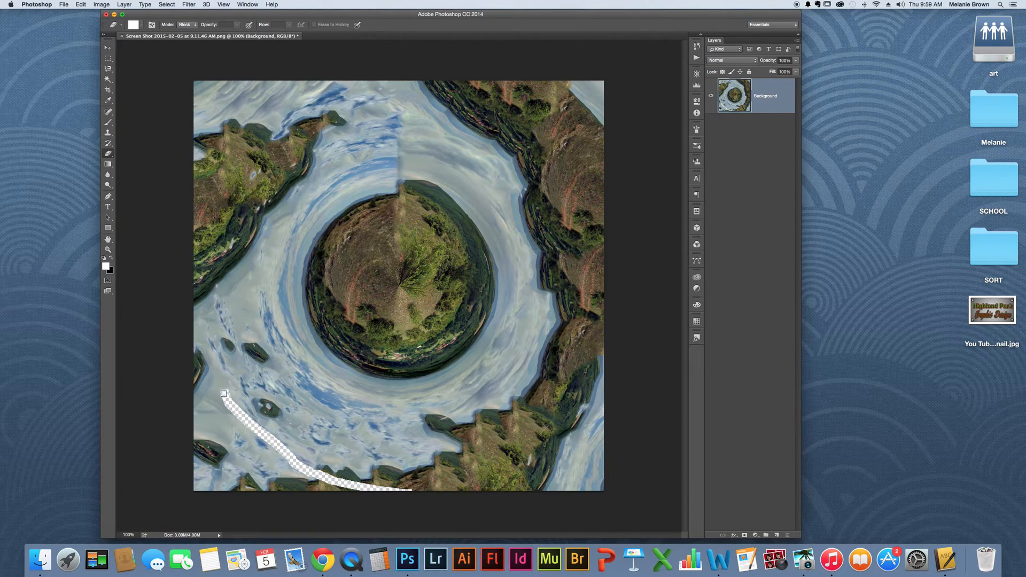
{"action": "left_click", "coordinate": [107, 79]}
{"action": "left_click", "coordinate": [274, 447]}
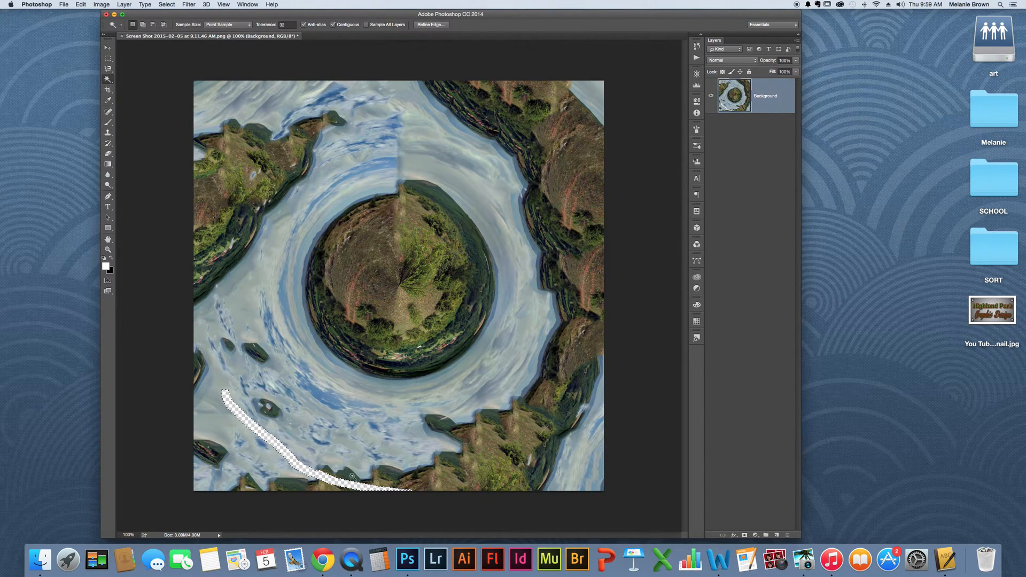
{"action": "left_click", "coordinate": [80, 4]}
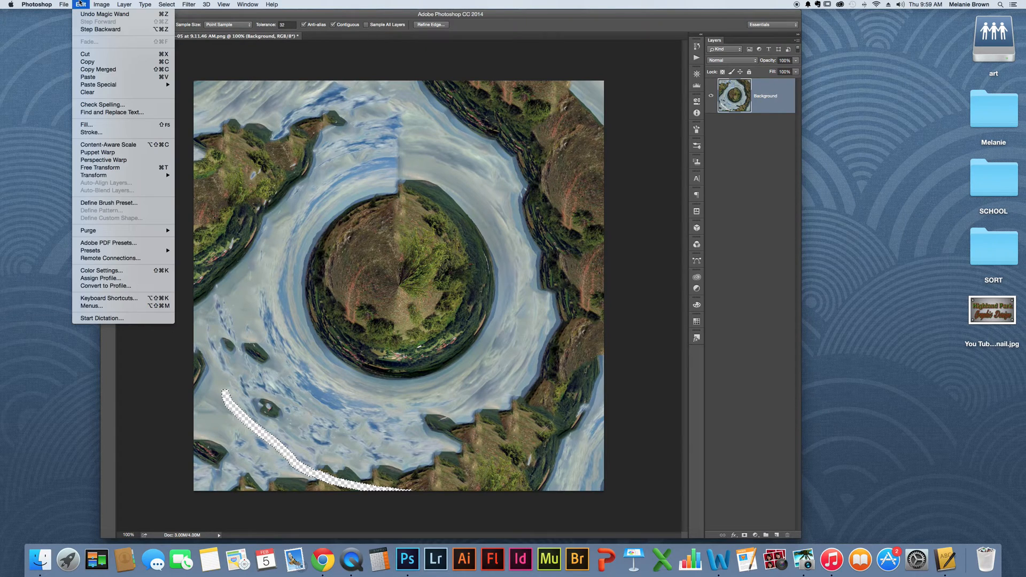
{"action": "left_click", "coordinate": [86, 125]}
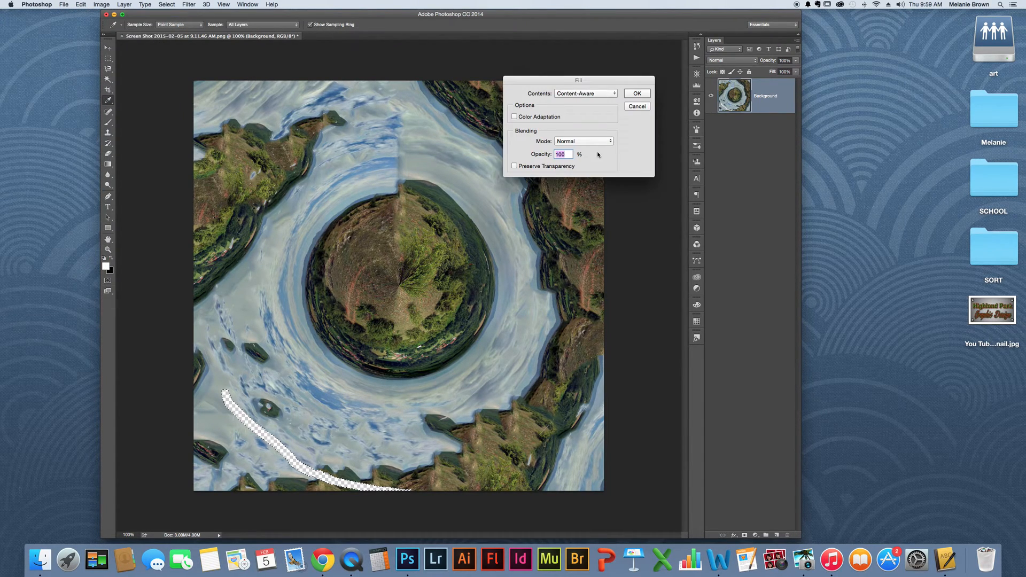
{"action": "left_click", "coordinate": [636, 94]}
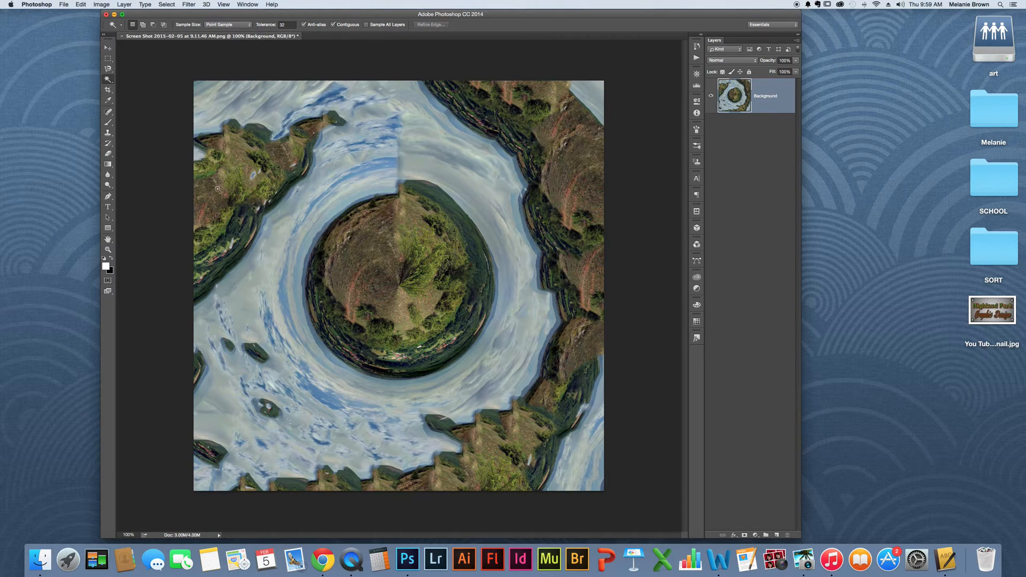
- Try smudging the upper-left hillside with the Smudge tool at 200 px, and undo the stroke
{"action": "left_click", "coordinate": [109, 174]}
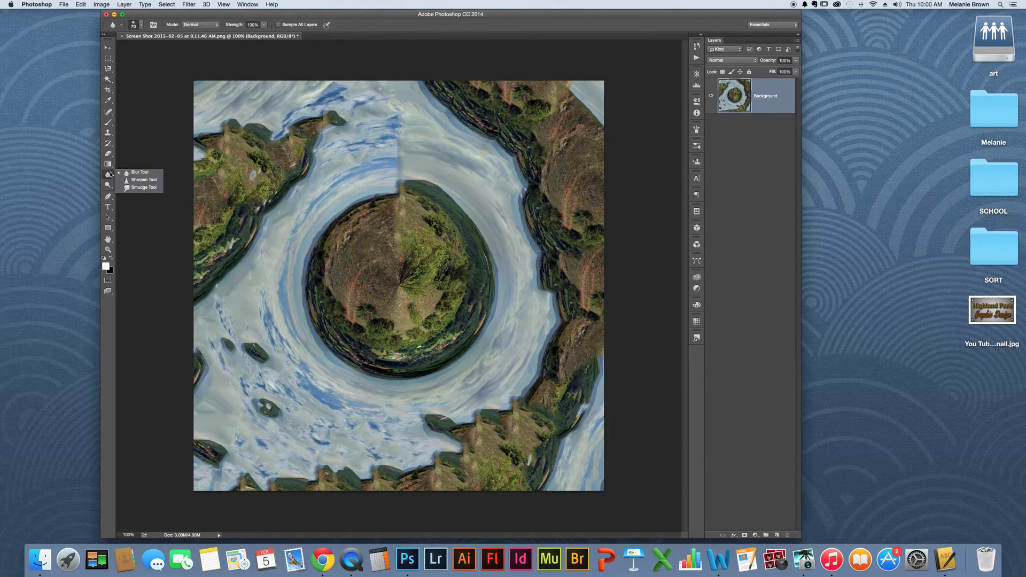
{"action": "left_click", "coordinate": [136, 188]}
{"action": "left_click_drag", "start_coordinate": [243, 193], "coordinate": [220, 182]}
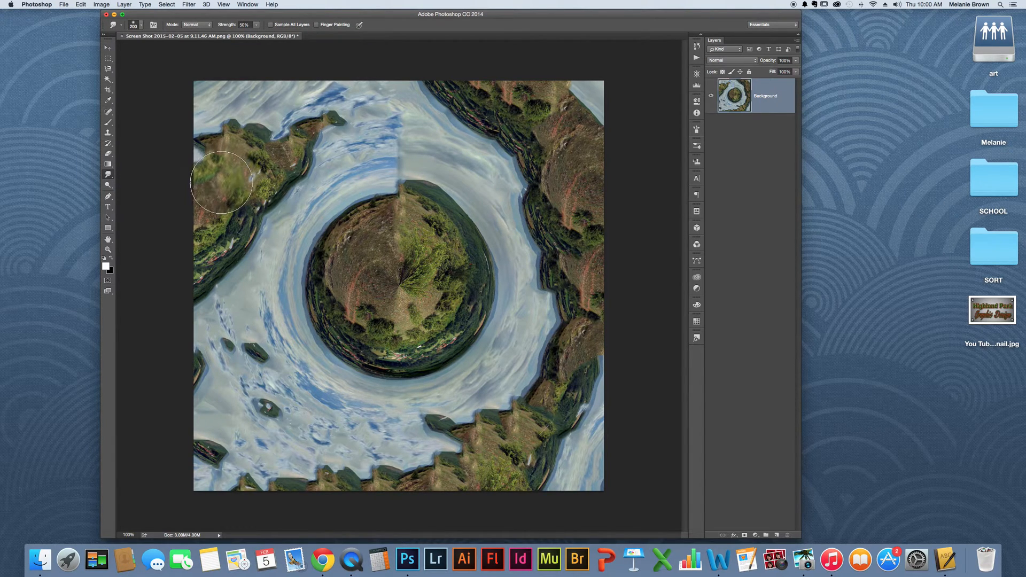
{"action": "key", "text": "cmd+z"}
- Reduce the Smudge brush to 60 px and smudge over the upper-left hillside and the lower-right land
{"action": "key", "text": "bracketleft"}
{"action": "key", "text": "bracketleft"}
{"action": "key", "text": "bracketleft"}
{"action": "key", "text": "bracketleft"}
{"action": "key", "text": "bracketleft"}
{"action": "key", "text": "bracketleft"}
{"action": "key", "text": "bracketleft"}
{"action": "key", "text": "bracketleft"}
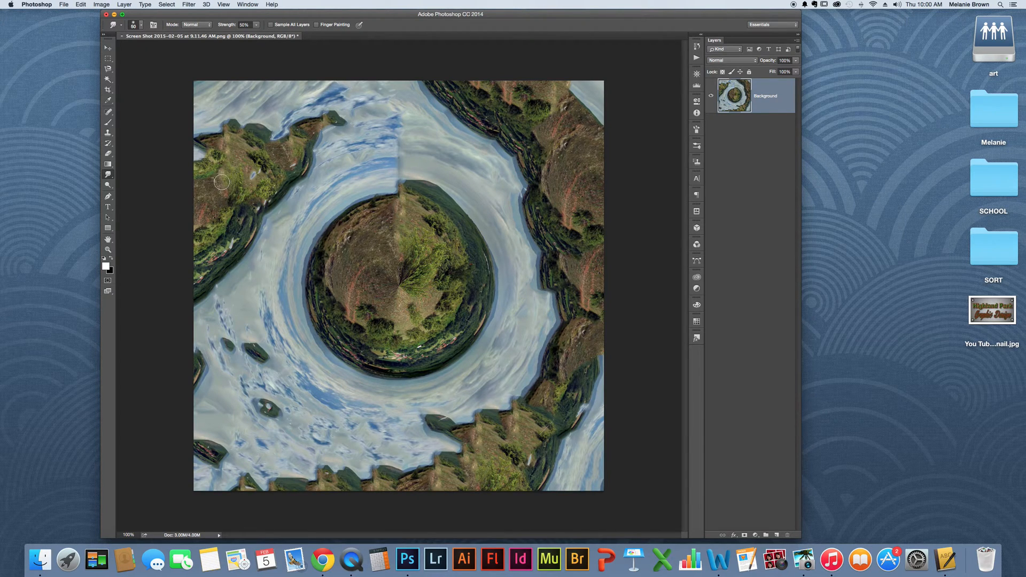
{"action": "left_click_drag", "start_coordinate": [221, 182], "coordinate": [241, 159]}
{"action": "left_click_drag", "start_coordinate": [543, 459], "coordinate": [555, 411]}
- Soften the vertical sky seam above the planet with the Blur tool at 50 px
{"action": "right_click", "coordinate": [109, 175]}
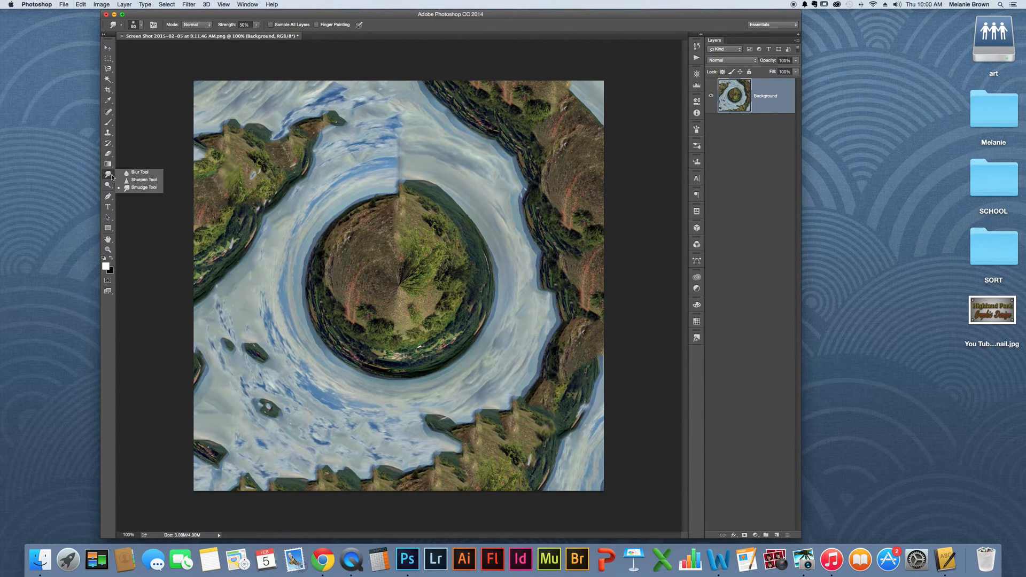
{"action": "left_click", "coordinate": [133, 172]}
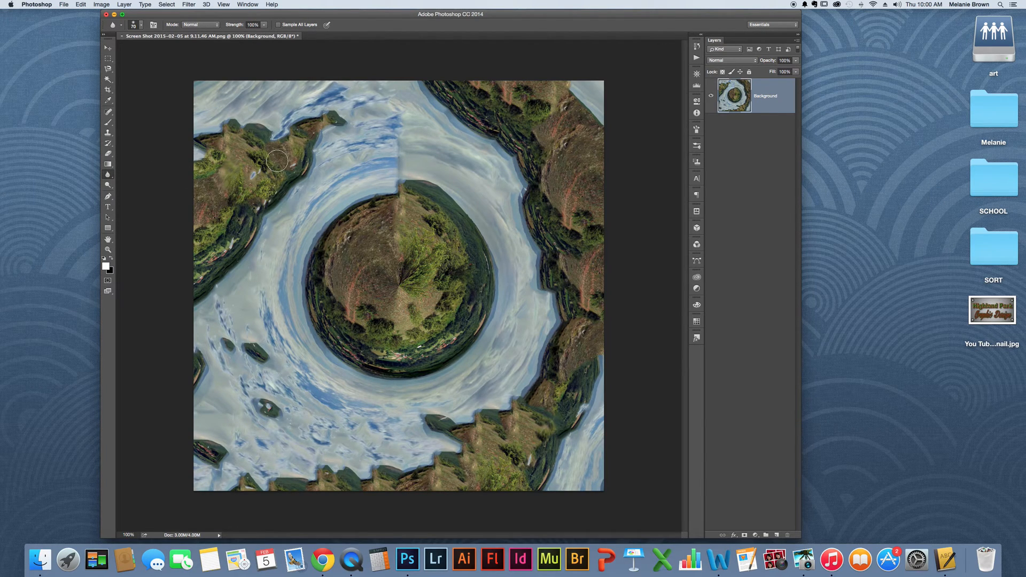
{"action": "key", "text": "bracketleft"}
{"action": "key", "text": "bracketleft"}
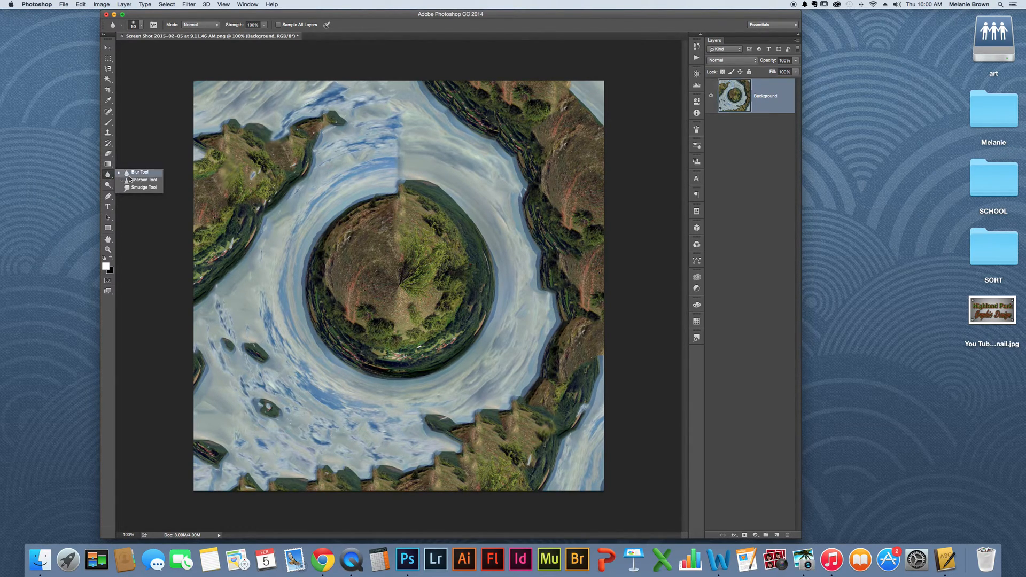
{"action": "left_click", "coordinate": [107, 175]}
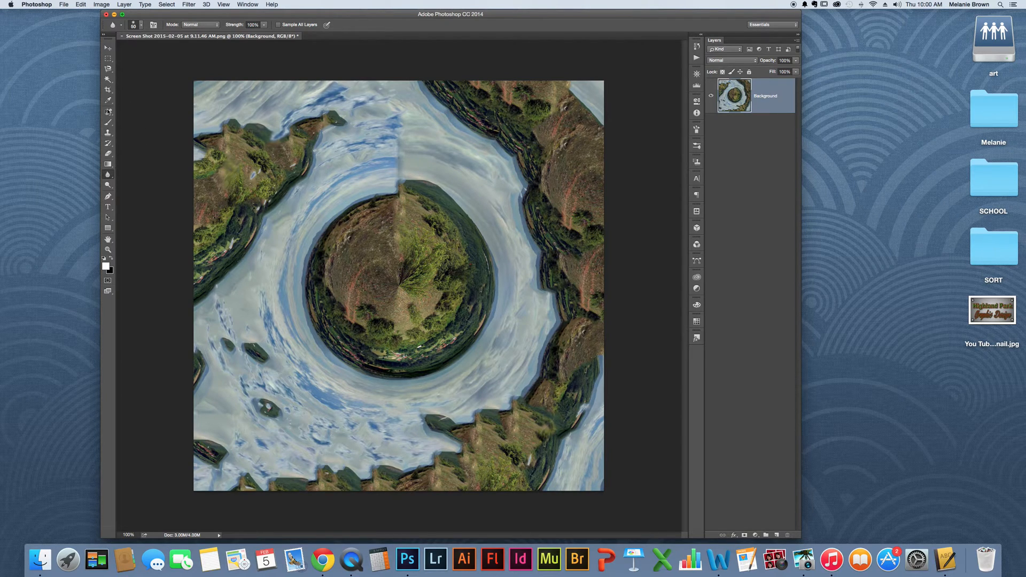
{"action": "left_click", "coordinate": [110, 155]}
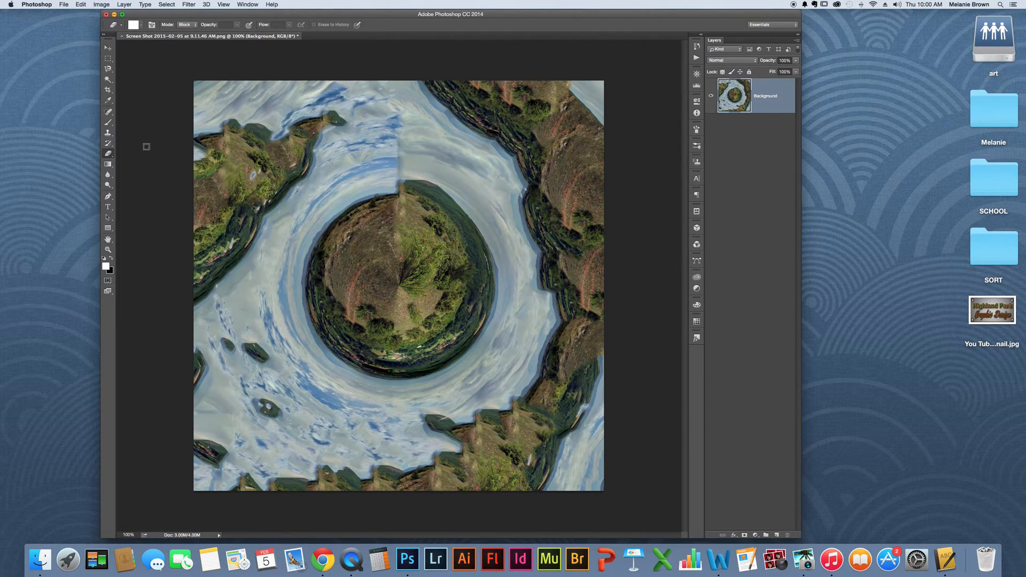
{"action": "left_click", "coordinate": [110, 177]}
{"action": "left_click", "coordinate": [136, 172]}
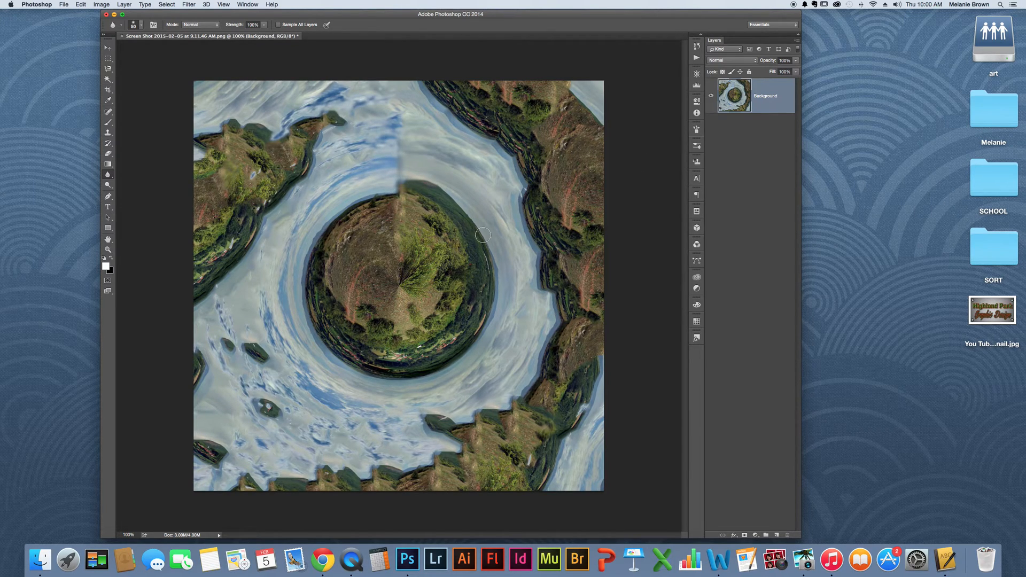
- Switch the Eraser to Brush mode and adjust its brush size to 90 px
{"action": "left_click", "coordinate": [108, 155]}
{"action": "left_click", "coordinate": [195, 25]}
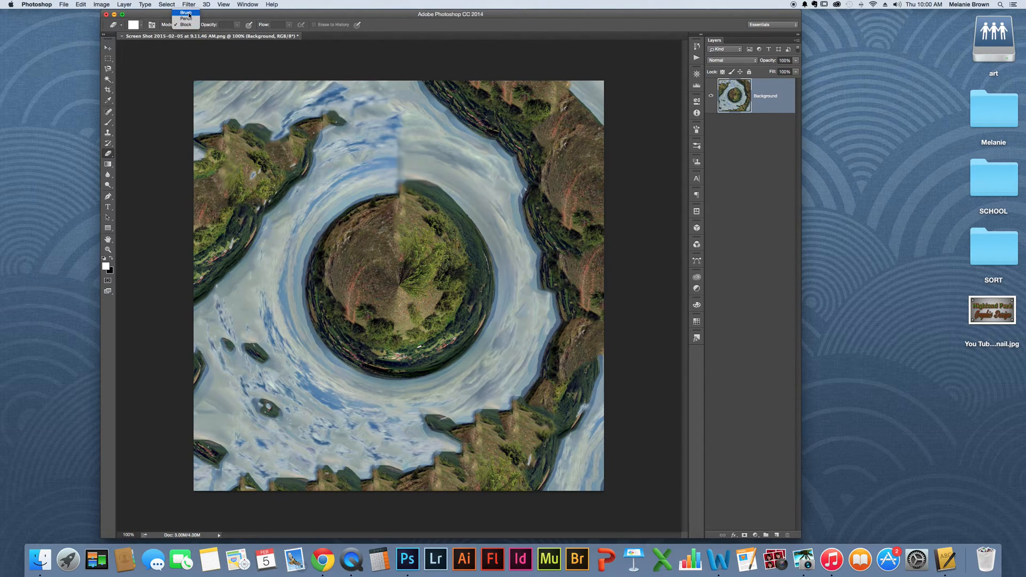
{"action": "left_click", "coordinate": [187, 13]}
{"action": "key", "text": "bracketright"}
{"action": "key", "text": "bracketright"}
{"action": "key", "text": "bracketright"}
{"action": "key", "text": "bracketright"}
{"action": "key", "text": "bracketright"}
{"action": "key", "text": "bracketright"}
{"action": "key", "text": "bracketright"}
{"action": "key", "text": "bracketleft"}
{"action": "key", "text": "bracketleft"}
{"action": "key", "text": "bracketleft"}
{"action": "key", "text": "bracketleft"}
{"action": "key", "text": "bracketleft"}
{"action": "key", "text": "bracketleft"}
{"action": "key", "text": "bracketleft"}
{"action": "key", "text": "bracketleft"}
{"action": "key", "text": "bracketleft"}
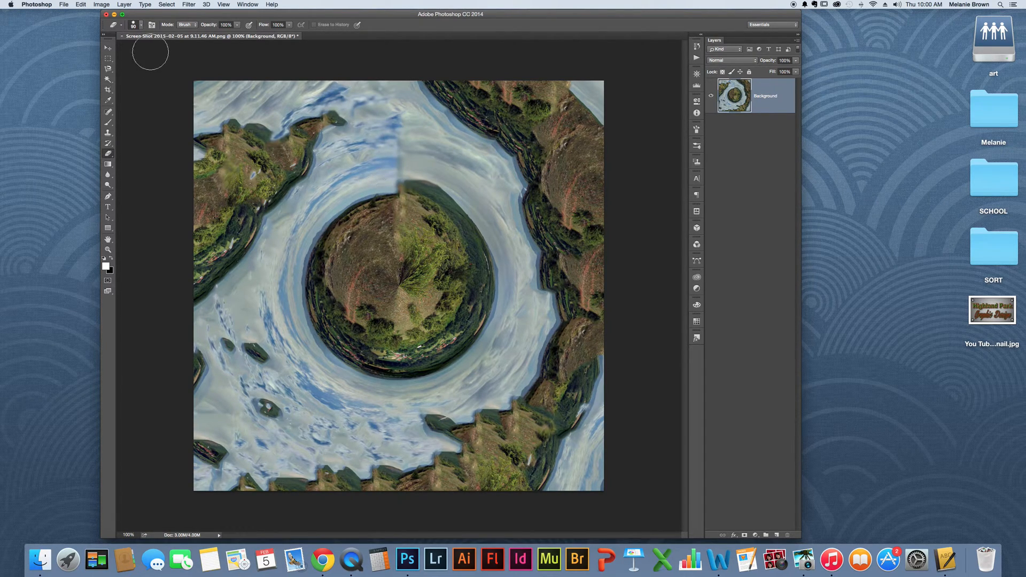
- Switch the Eraser to Block mode, try straight horizontal and vertical erasing strokes across the image, and undo them
{"action": "left_click", "coordinate": [187, 24]}
{"action": "left_click", "coordinate": [184, 42]}
{"action": "left_click_drag", "start_coordinate": [185, 110], "coordinate": [376, 109]}
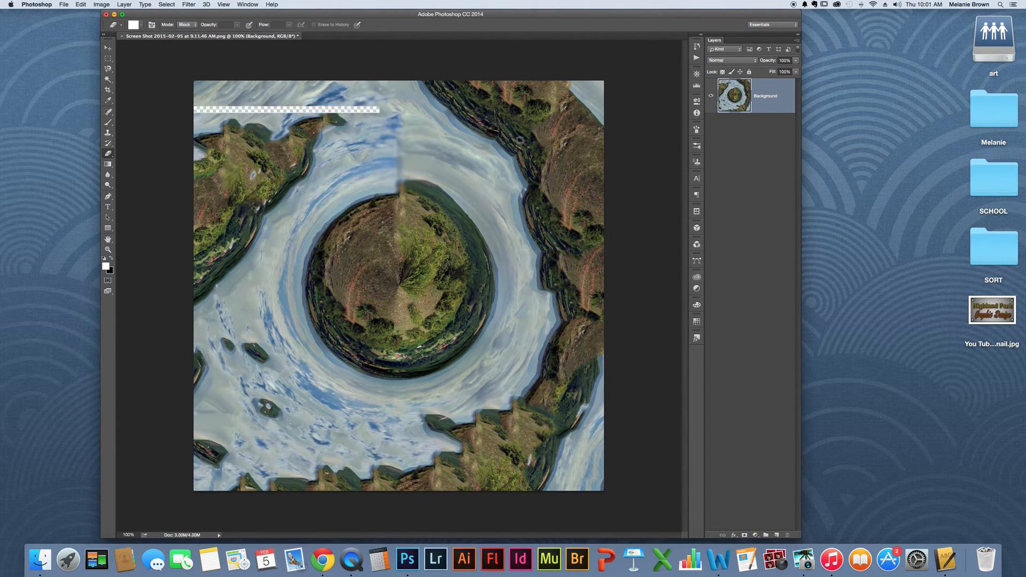
{"action": "left_click_drag", "start_coordinate": [520, 140], "coordinate": [689, 134]}
{"action": "key", "text": "super+z"}
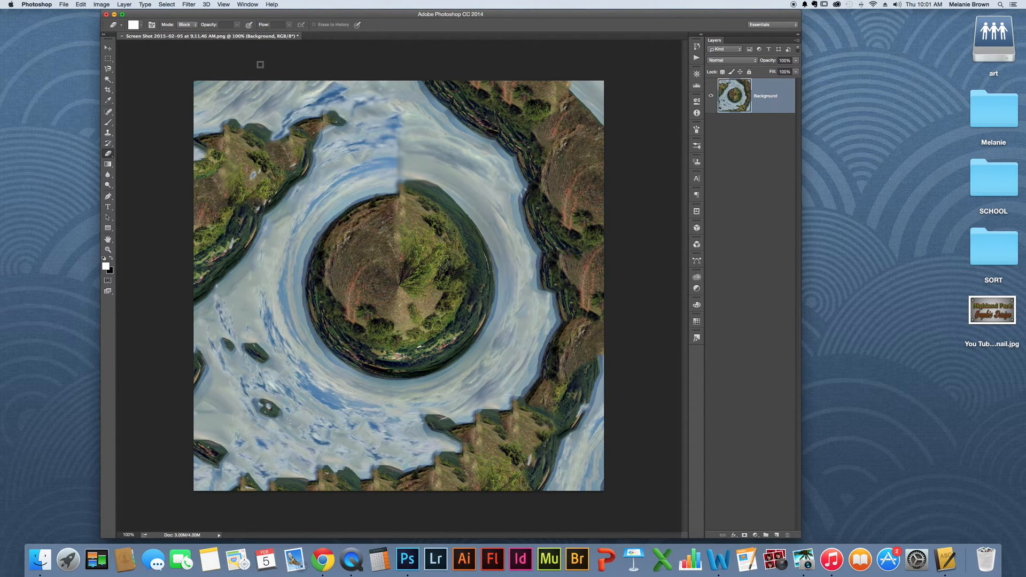
{"action": "left_click_drag", "start_coordinate": [260, 58], "coordinate": [271, 531]}
{"action": "key", "text": "super+z"}
- Set the Eraser back to Brush mode
{"action": "left_click", "coordinate": [191, 25]}
{"action": "left_click", "coordinate": [195, 26]}
{"action": "left_click", "coordinate": [187, 25]}
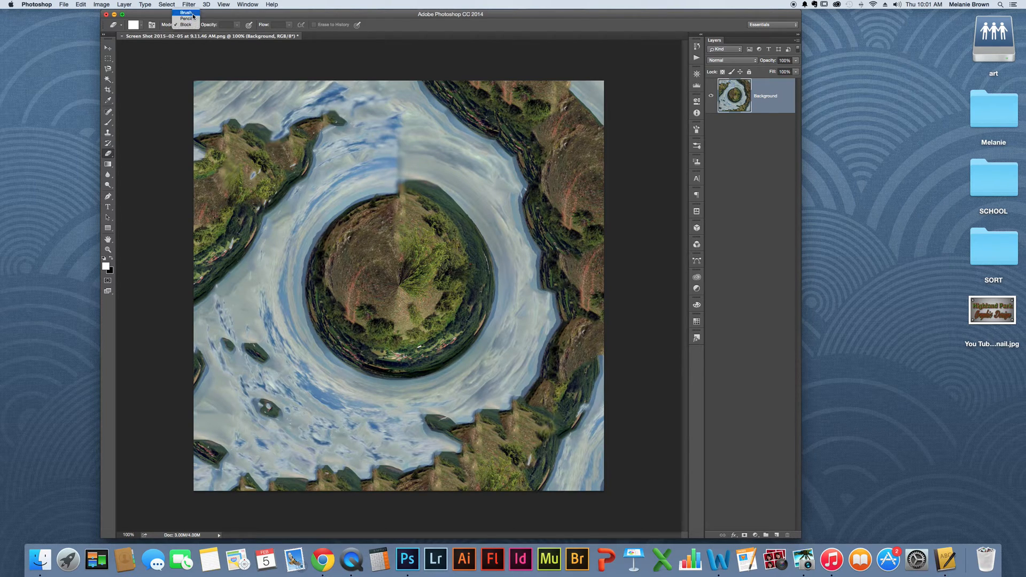
{"action": "left_click", "coordinate": [185, 8]}
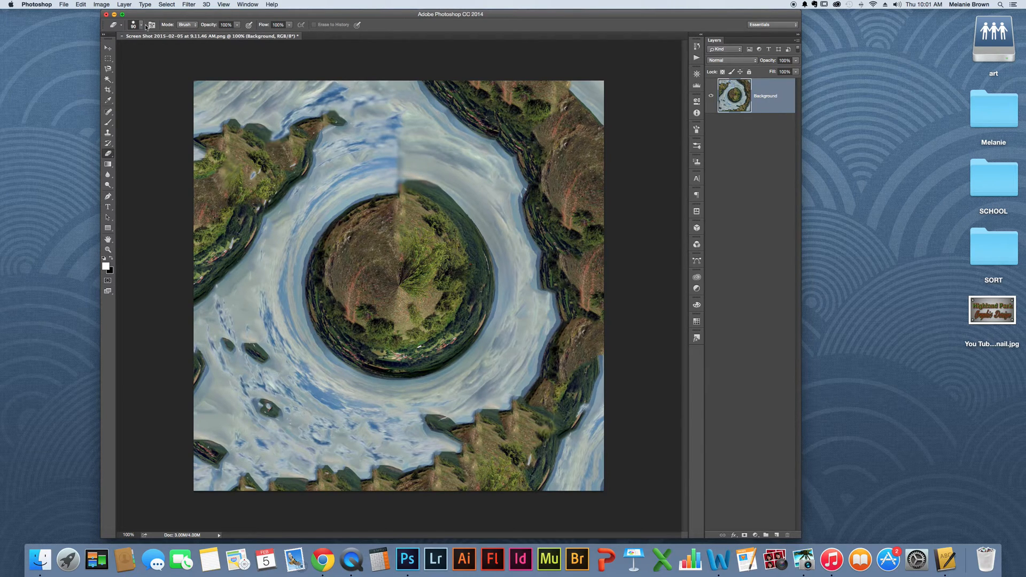
- Lower the Eraser's opacity to 41%, try erasing the sky seam above the planet, and undo it
{"action": "left_click", "coordinate": [237, 26]}
{"action": "left_click", "coordinate": [403, 130]}
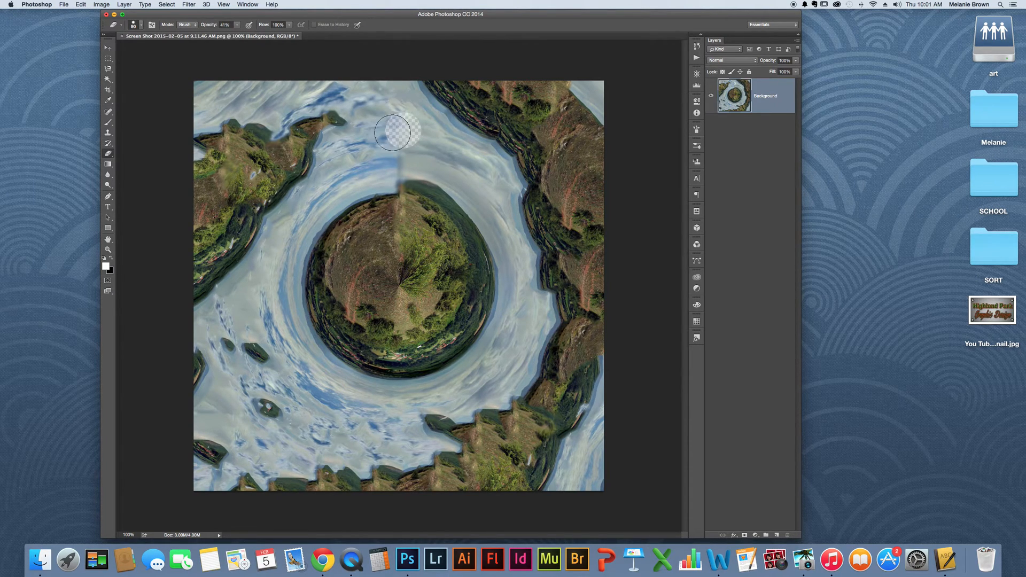
{"action": "key", "text": "super+z"}
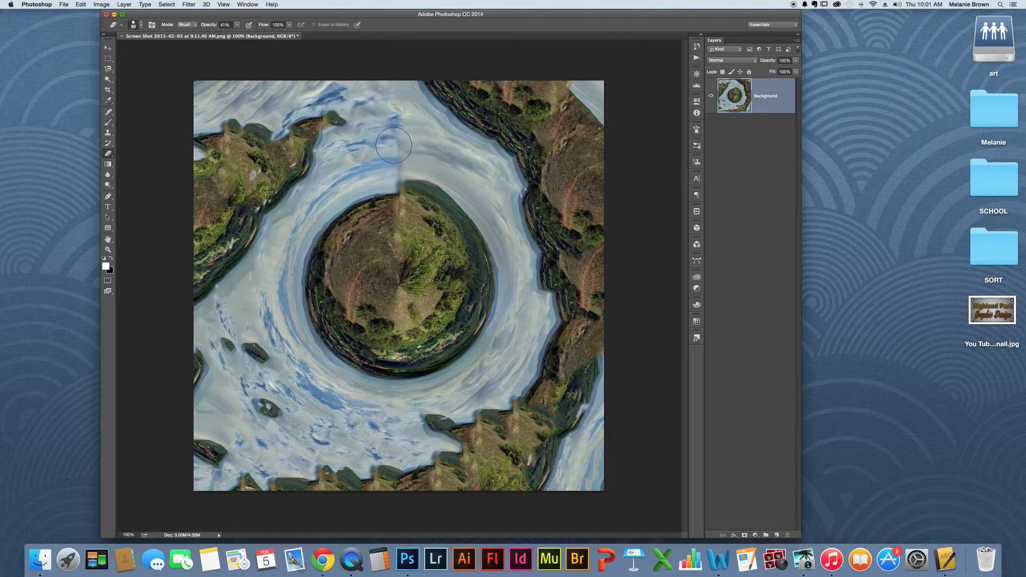
- Lower the Eraser's flow to 30% and try a faint stroke over the sky seam
{"action": "left_click", "coordinate": [289, 25]}
{"action": "left_click_drag", "start_coordinate": [258, 35], "coordinate": [263, 33]}
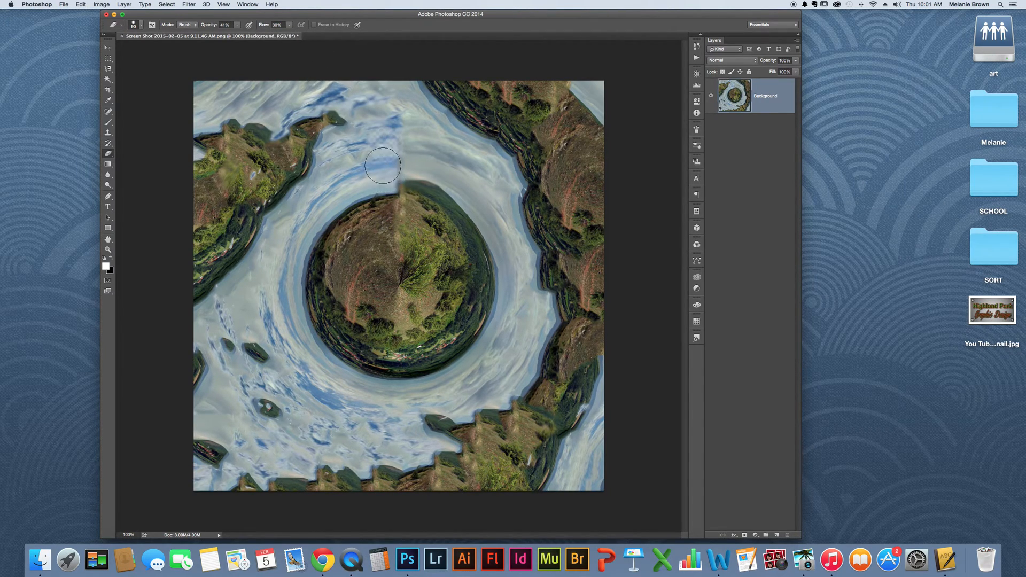
{"action": "mouse_move", "coordinate": [381, 164]}
{"action": "left_mouse_down"}
{"action": "mouse_move", "coordinate": [398, 141]}
{"action": "mouse_move", "coordinate": [413, 147]}
{"action": "mouse_move", "coordinate": [399, 134]}
{"action": "mouse_move", "coordinate": [398, 143]}
{"action": "left_mouse_up"}
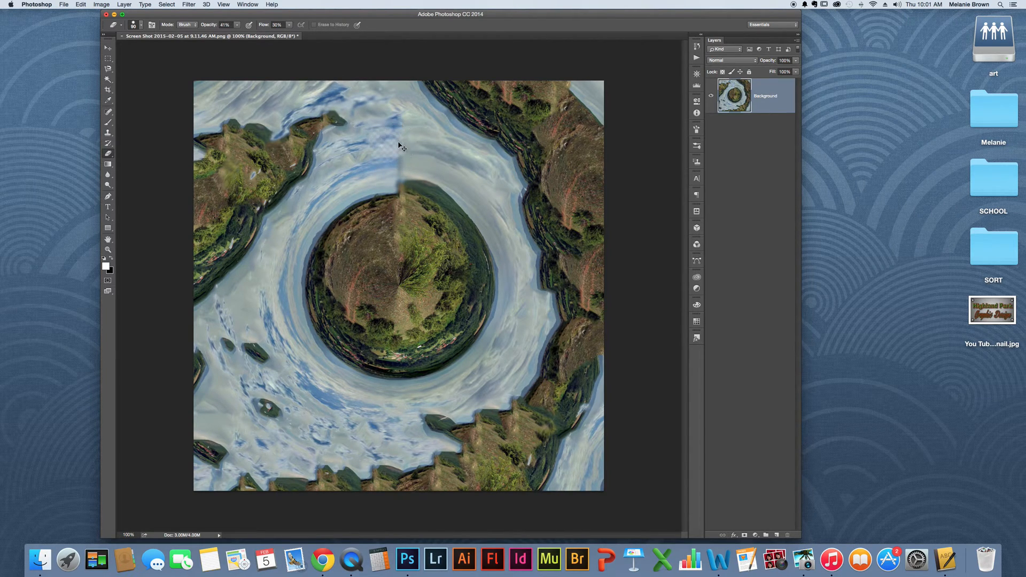
- Restore the Eraser's opacity and flow to 100%
{"action": "left_click", "coordinate": [236, 25]}
{"action": "left_click_drag", "start_coordinate": [237, 33], "coordinate": [319, 19]}
{"action": "left_click", "coordinate": [289, 25]}
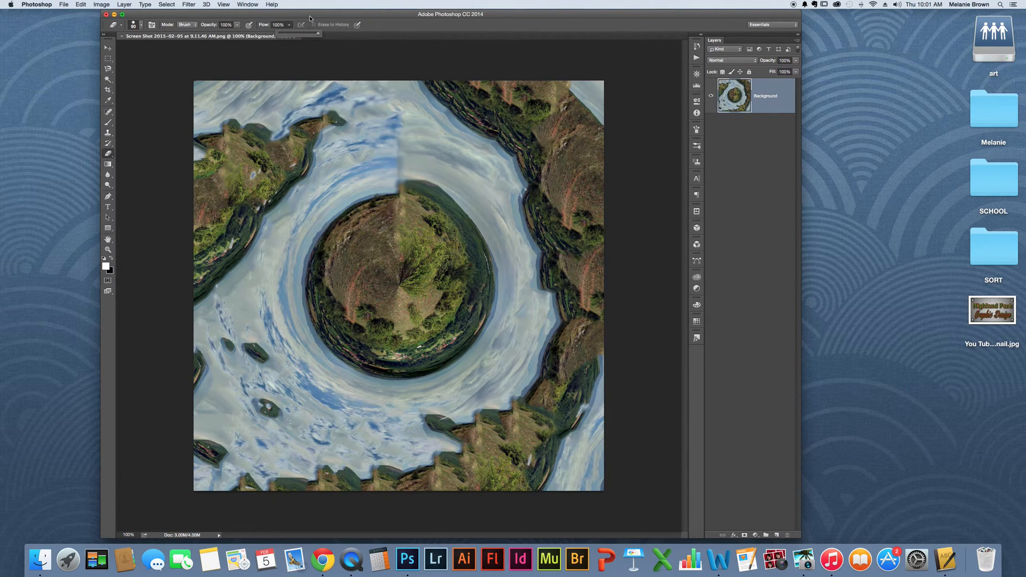
- Choose the irregular 60 px textured brush preset for the Eraser
{"action": "left_click", "coordinate": [140, 25]}
{"action": "left_click", "coordinate": [153, 205]}
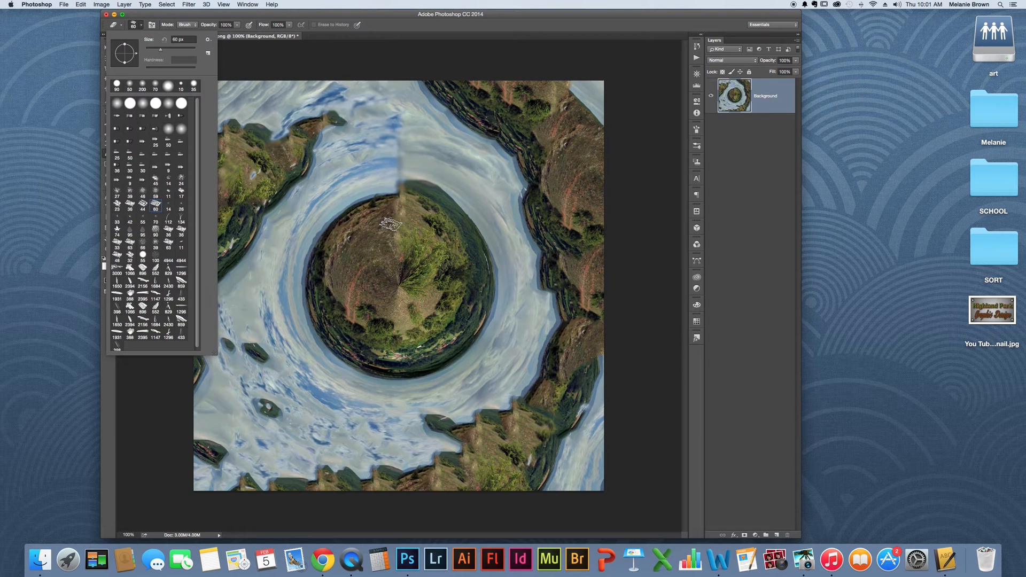
{"action": "left_click", "coordinate": [188, 17]}
- Enlarge the textured Eraser brush to 900 px, try erasing over the planet, and undo it
{"action": "key", "text": "]"}
{"action": "key", "text": "]"}
{"action": "key", "text": "]"}
{"action": "key", "text": "]"}
{"action": "key", "text": "]"}
{"action": "key", "text": "]"}
{"action": "key", "text": "]"}
{"action": "key", "text": "]"}
{"action": "key", "text": "]"}
{"action": "key", "text": "]"}
{"action": "key", "text": "]"}
{"action": "key", "text": "]"}
{"action": "key", "text": "]"}
{"action": "key", "text": "]"}
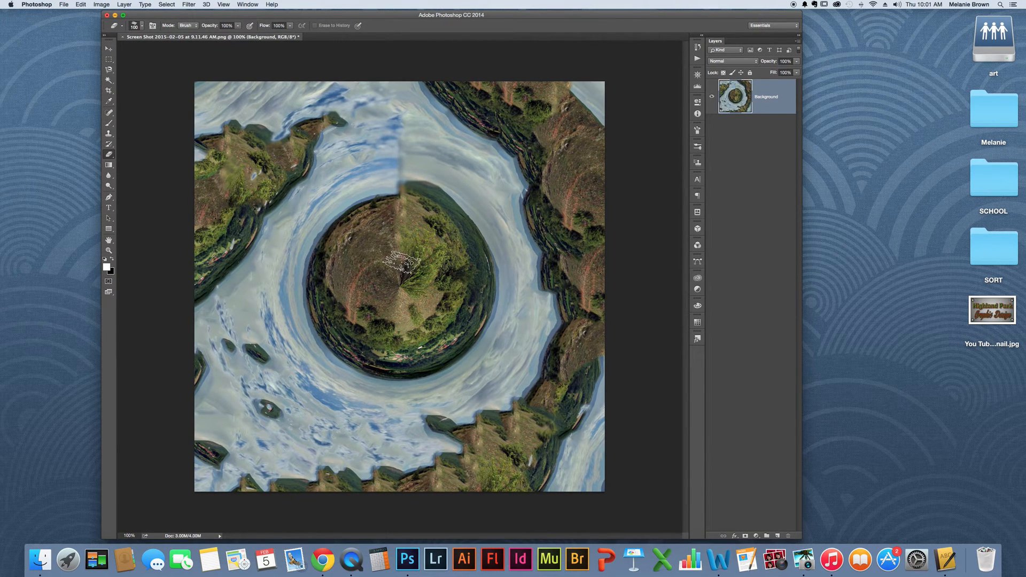
{"action": "key", "text": "]"}
{"action": "key", "text": "]"}
{"action": "left_click", "coordinate": [402, 261]}
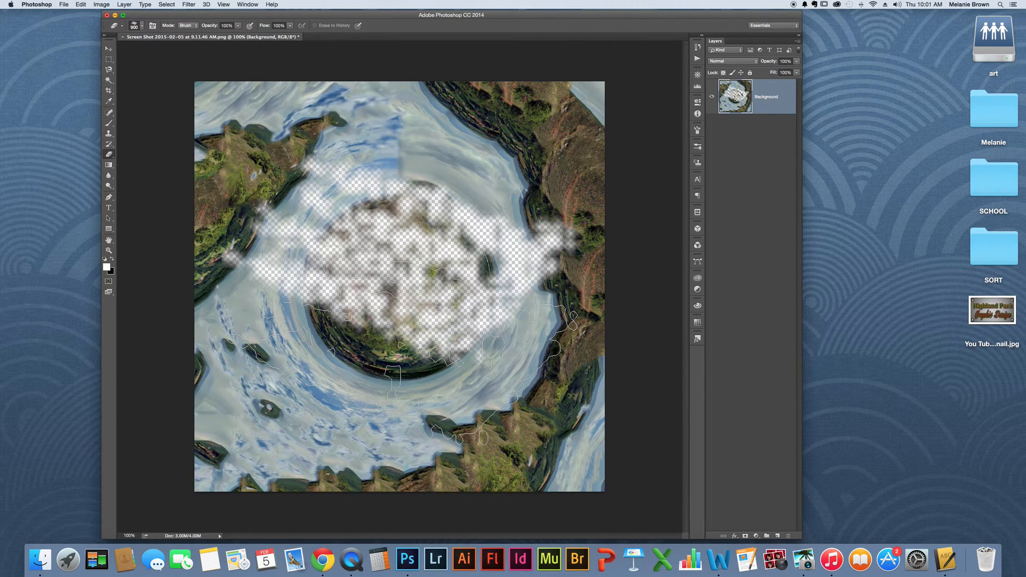
{"action": "key", "text": "super+z"}
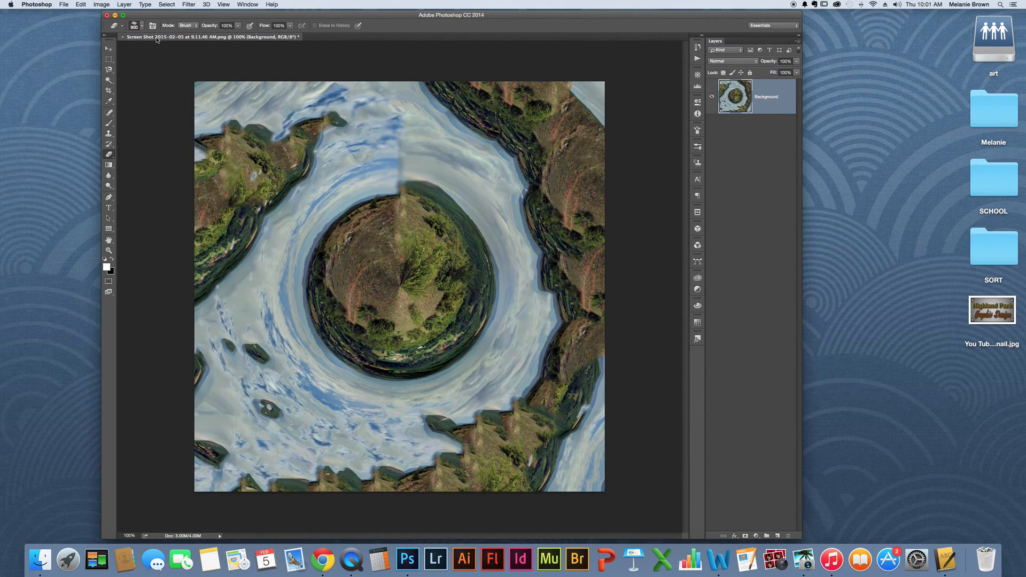
- Choose the 134 px brush preset for the Eraser
{"action": "left_click", "coordinate": [142, 28]}
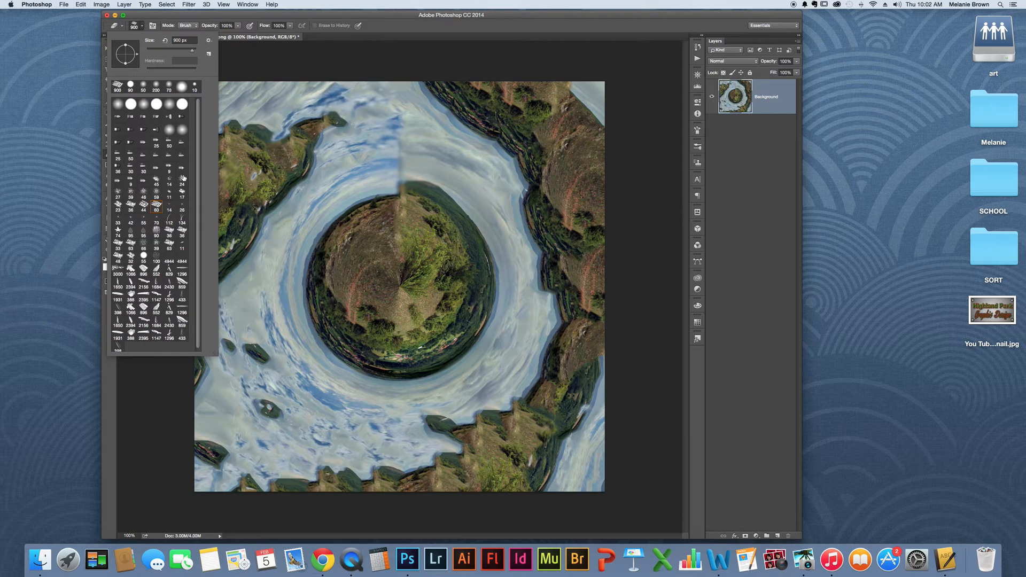
{"action": "left_click", "coordinate": [182, 219]}
{"action": "left_click_drag", "start_coordinate": [191, 15], "coordinate": [197, 16]}
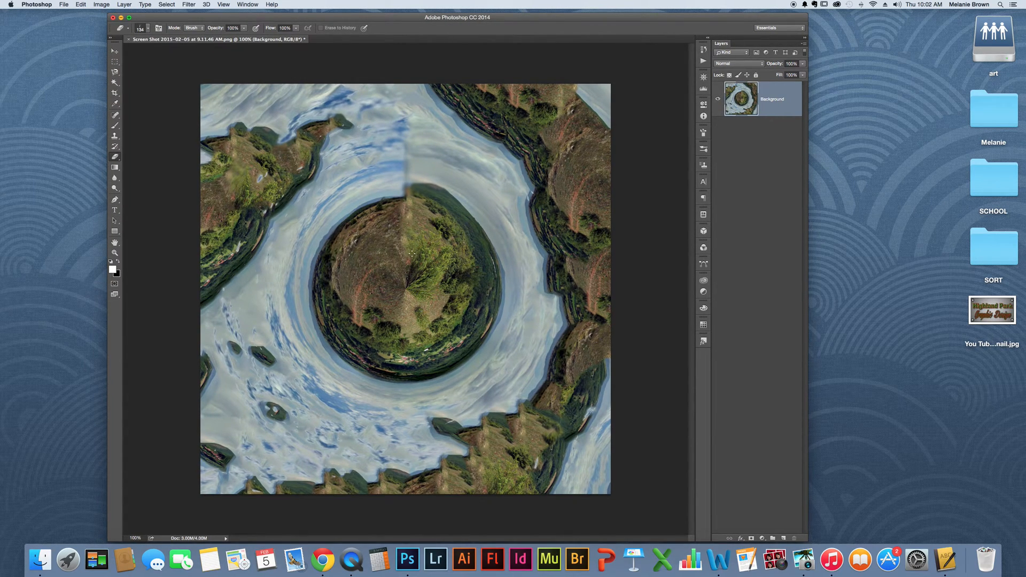
- Enlarge the 134 px preset Eraser brush to its maximum size of 5000 px
{"action": "key", "text": "bracketright"}
{"action": "key", "text": "bracketright"}
{"action": "key", "text": "bracketright"}
{"action": "key", "text": "bracketright"}
{"action": "key", "text": "bracketright"}
{"action": "key", "text": "bracketright"}
{"action": "key", "text": "bracketright"}
{"action": "key", "text": "bracketright"}
{"action": "key", "text": "bracketright"}
{"action": "key", "text": "bracketright"}
{"action": "key", "text": "bracketright"}
{"action": "key", "text": "bracketright"}
{"action": "key", "text": "bracketright"}
{"action": "key", "text": "bracketright"}
{"action": "key", "text": "bracketright"}
{"action": "key", "text": "bracketright"}
{"action": "key", "text": "bracketright"}
{"action": "key", "text": "bracketright"}
{"action": "key", "text": "bracketright"}
{"action": "left_click", "coordinate": [148, 27]}
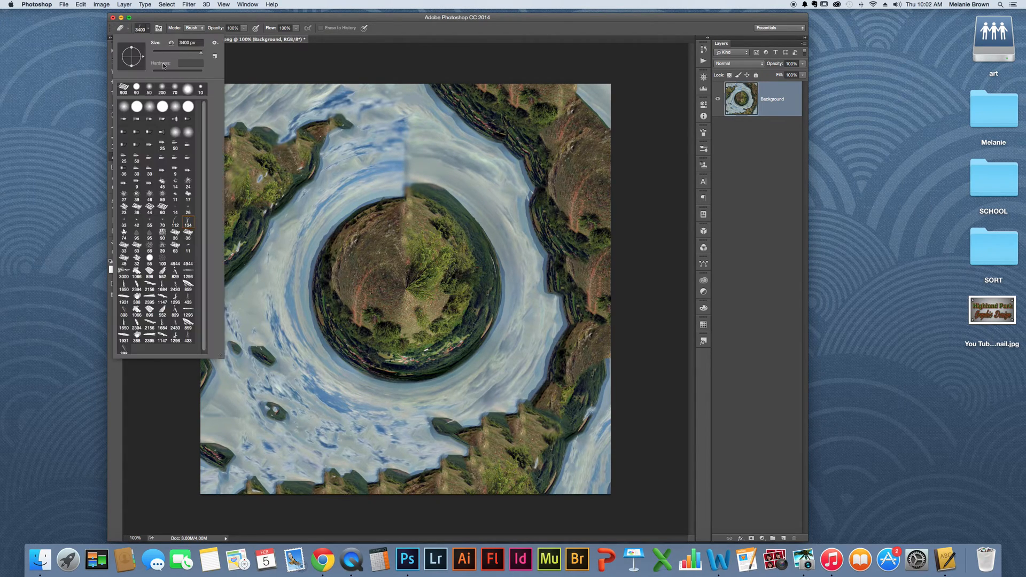
{"action": "left_click_drag", "start_coordinate": [201, 52], "coordinate": [205, 54]}
{"action": "left_click", "coordinate": [227, 19]}
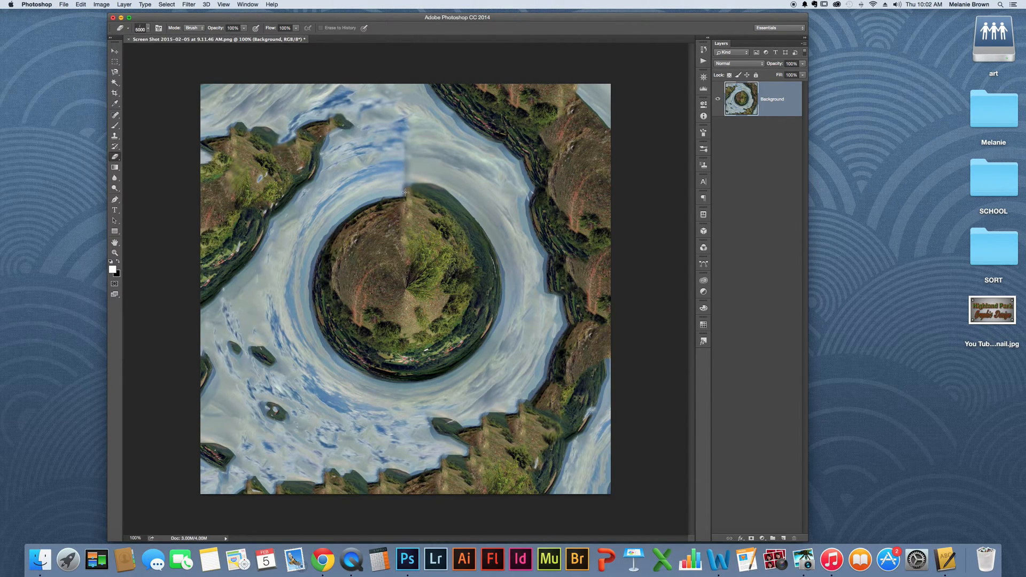
- Try erasing across the planet with the 5000 px brush, and undo the erasure
{"action": "left_click", "coordinate": [436, 171]}
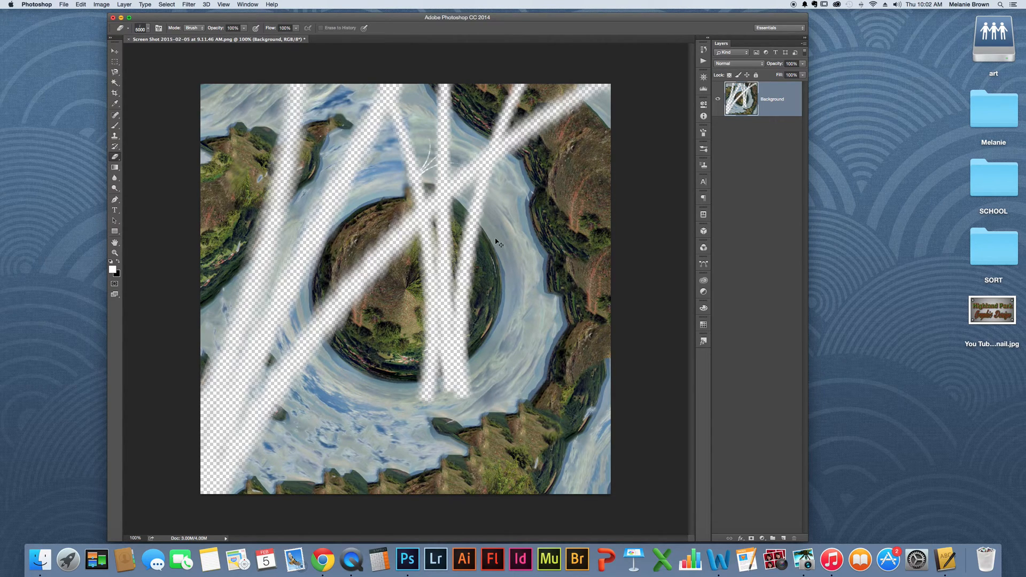
{"action": "key", "text": "super+z"}
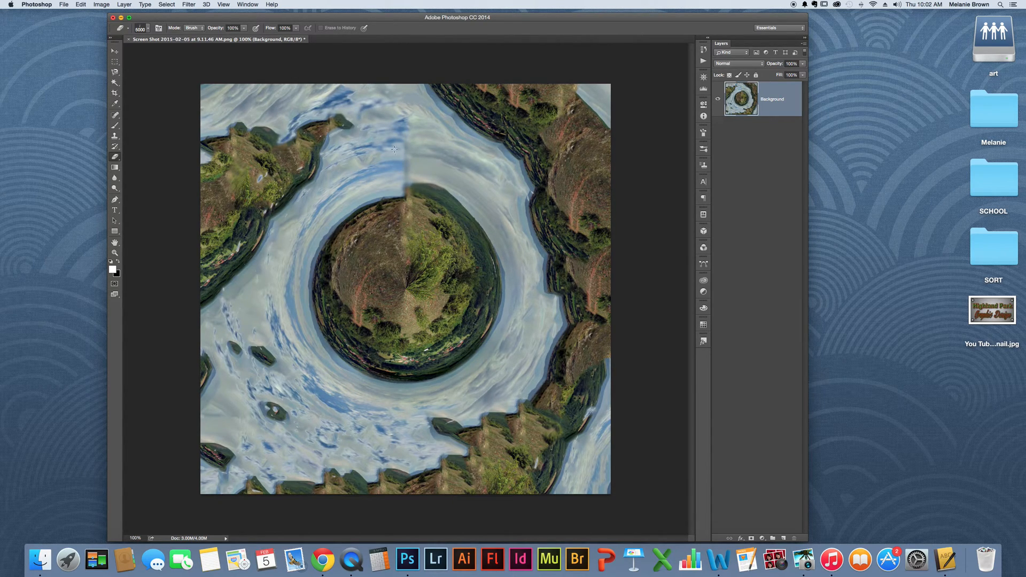
{"action": "left_click", "coordinate": [147, 29]}
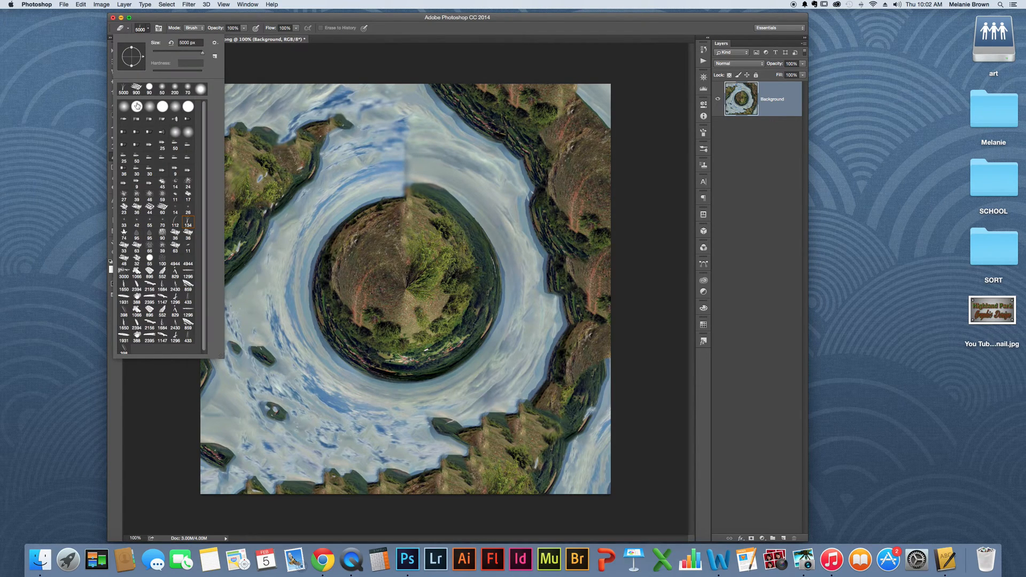
{"action": "left_click", "coordinate": [147, 22]}
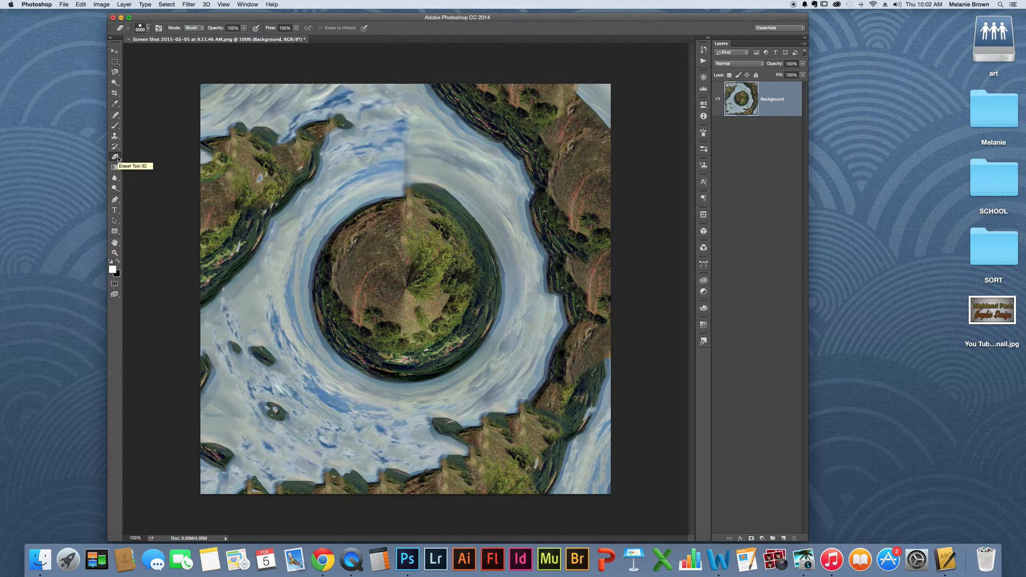
- Switch to the Move tool and set up Save As with the author's surname plus "#9" in the Project #9 Little Planets folder
{"action": "left_click", "coordinate": [116, 51]}
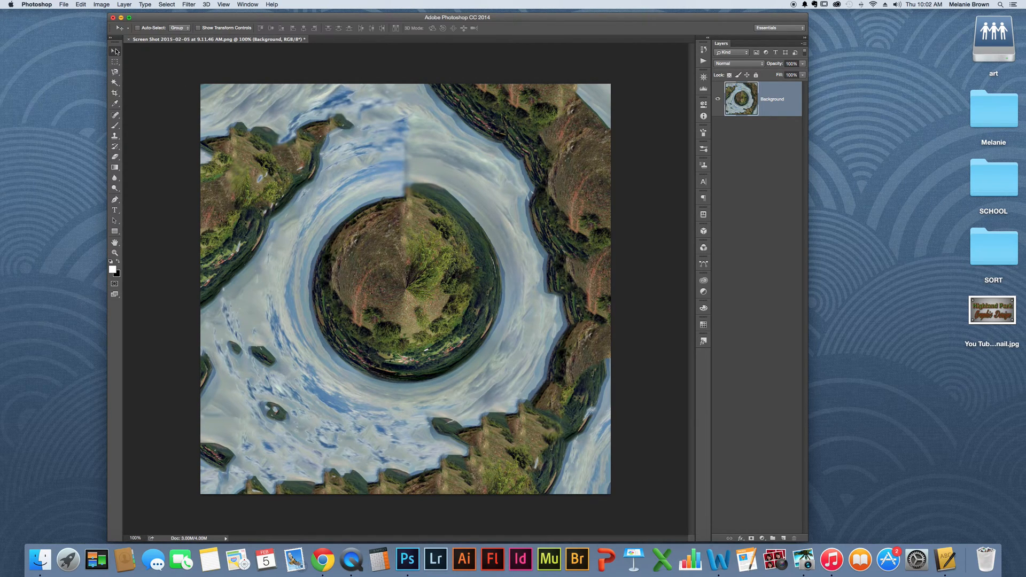
{"action": "left_click", "coordinate": [64, 4]}
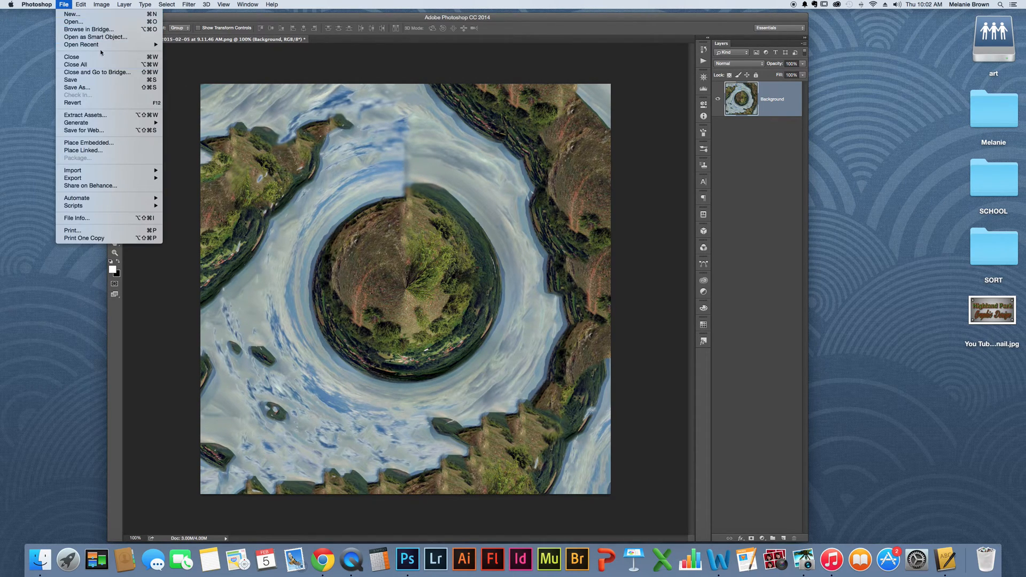
{"action": "left_click", "coordinate": [91, 89]}
{"action": "type", "text": "brown"}
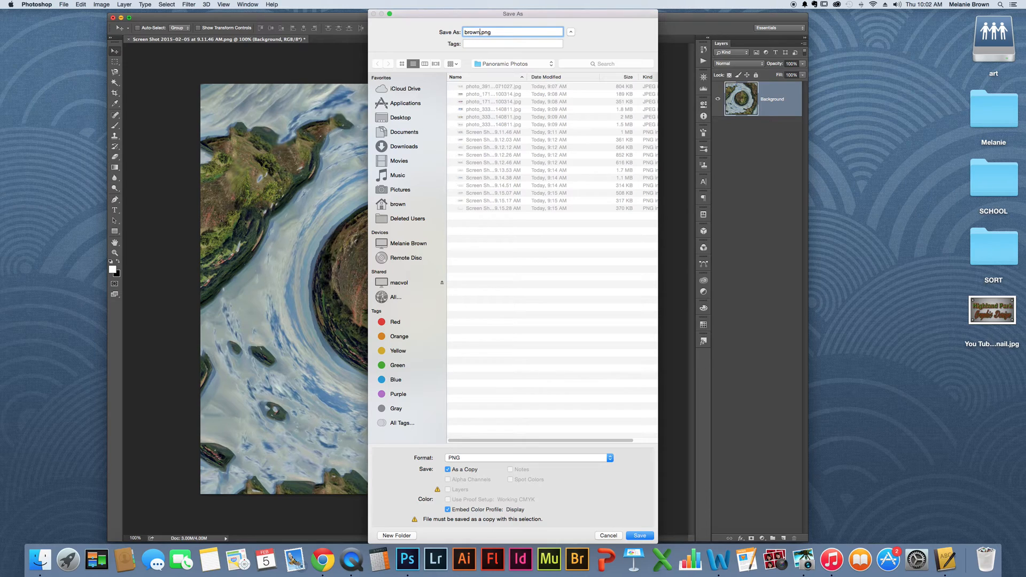
{"action": "type", "text": "#9"}
{"action": "left_click", "coordinate": [495, 65]}
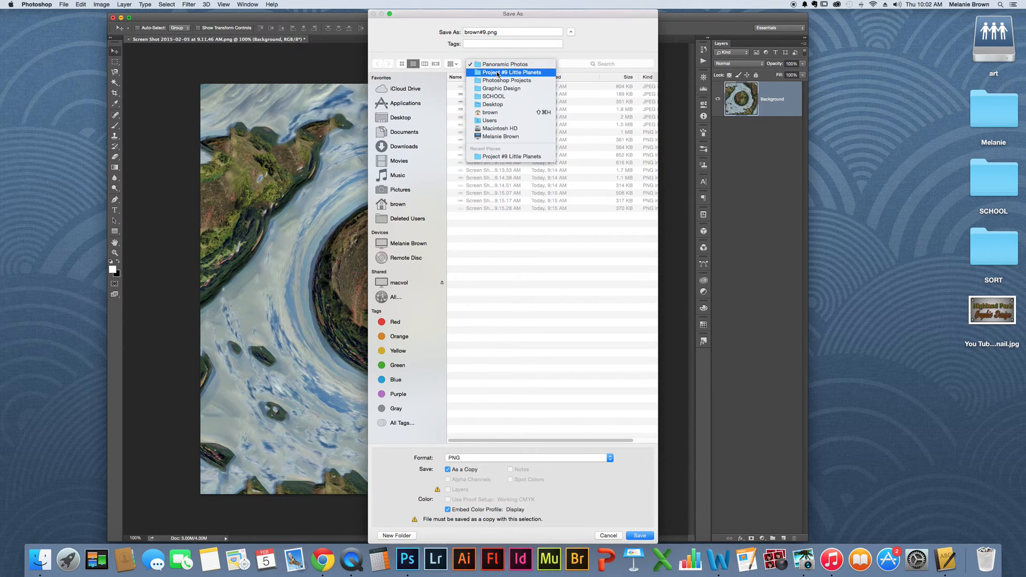
{"action": "left_click", "coordinate": [496, 73]}
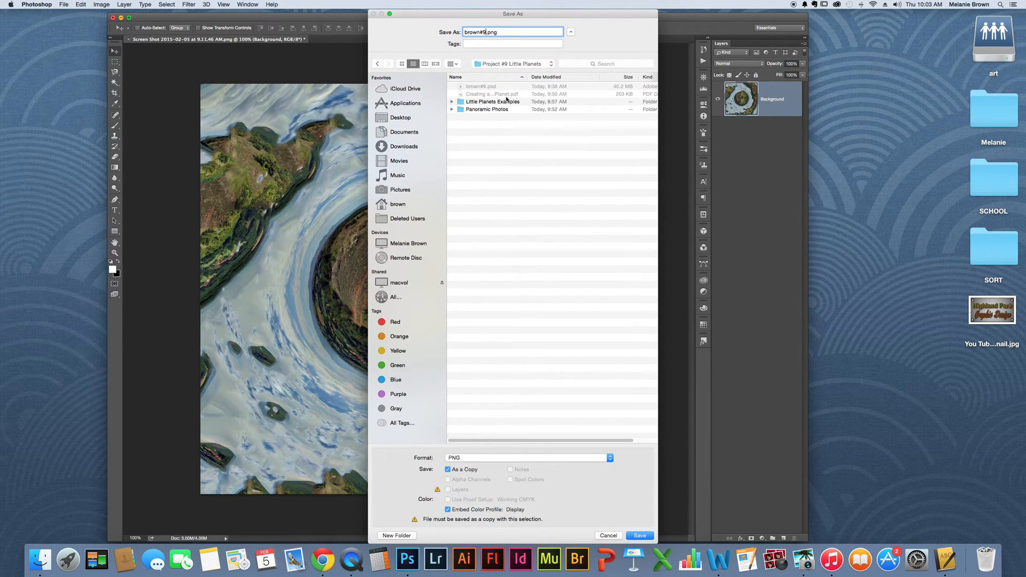
- Save in Photoshop format without replacing the existing file, adding "a" after "#9" in the file name
{"action": "left_click", "coordinate": [457, 458]}
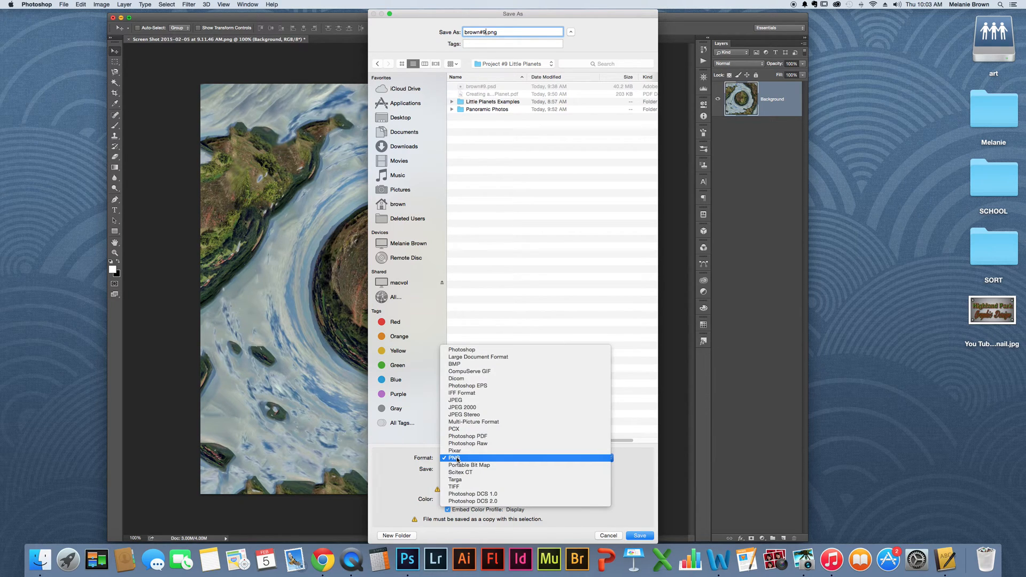
{"action": "left_click", "coordinate": [464, 349]}
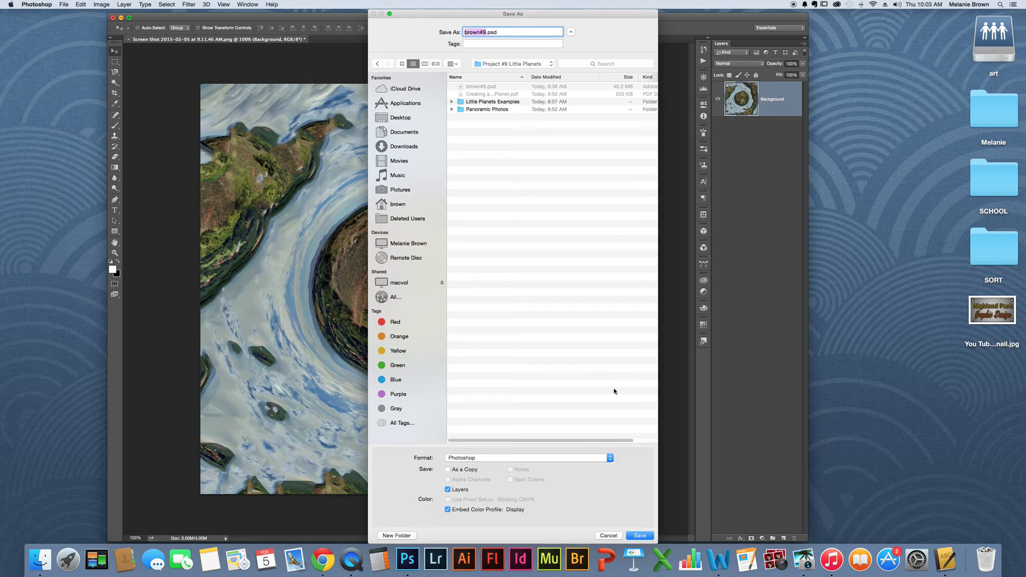
{"action": "left_click", "coordinate": [649, 535]}
{"action": "left_click", "coordinate": [544, 66]}
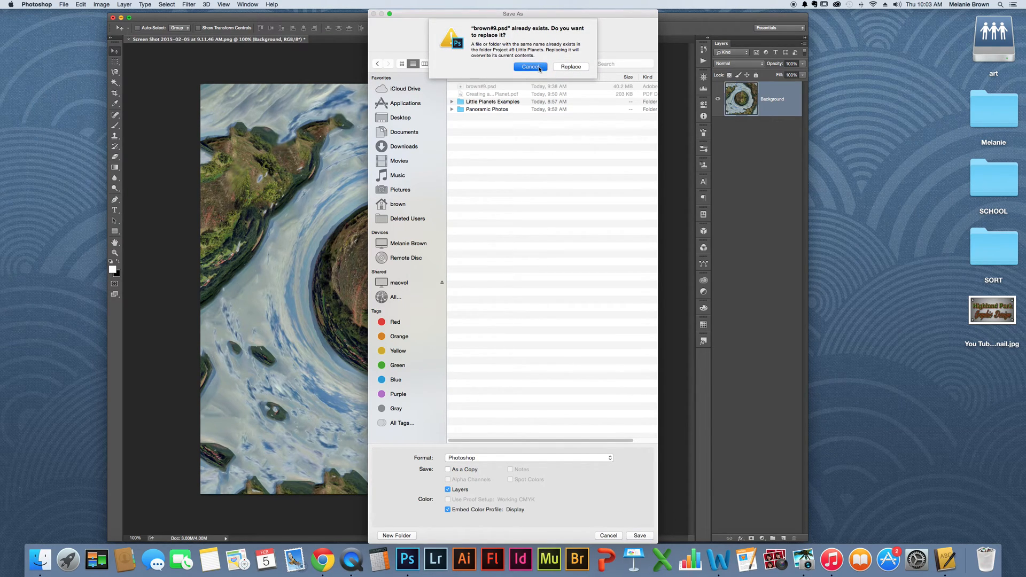
{"action": "key", "text": "Right"}
{"action": "type", "text": "a"}
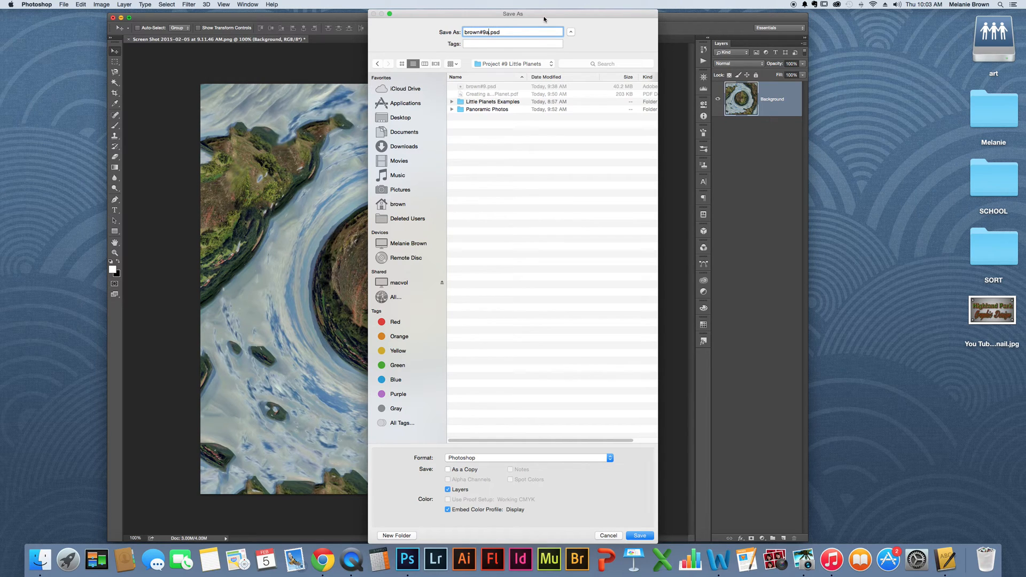
{"action": "left_click", "coordinate": [639, 536]}
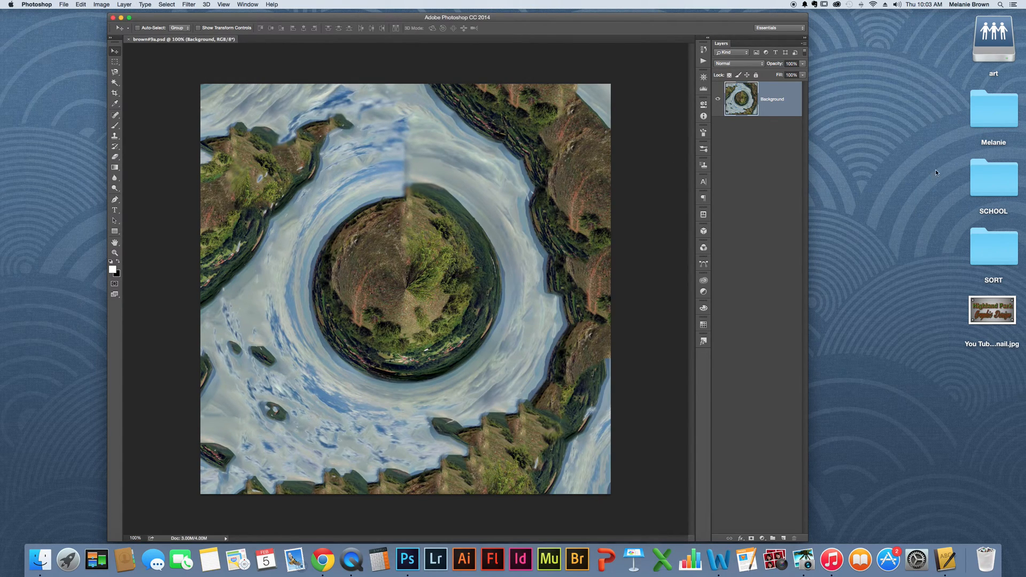
- Switch to Finder and open the existing "#9" PSD from Project #9 Little Planets, inside the SCHOOL folder's Graphic Design projects
{"action": "double_click", "coordinate": [993, 184]}
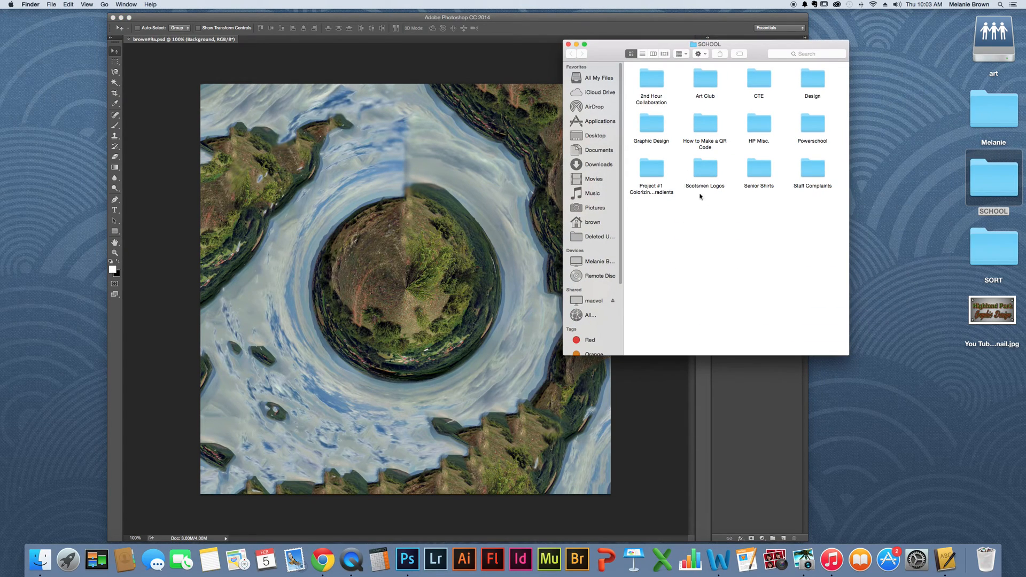
{"action": "double_click", "coordinate": [655, 135]}
{"action": "double_click", "coordinate": [654, 127]}
{"action": "double_click", "coordinate": [655, 179]}
{"action": "left_click", "coordinate": [650, 81]}
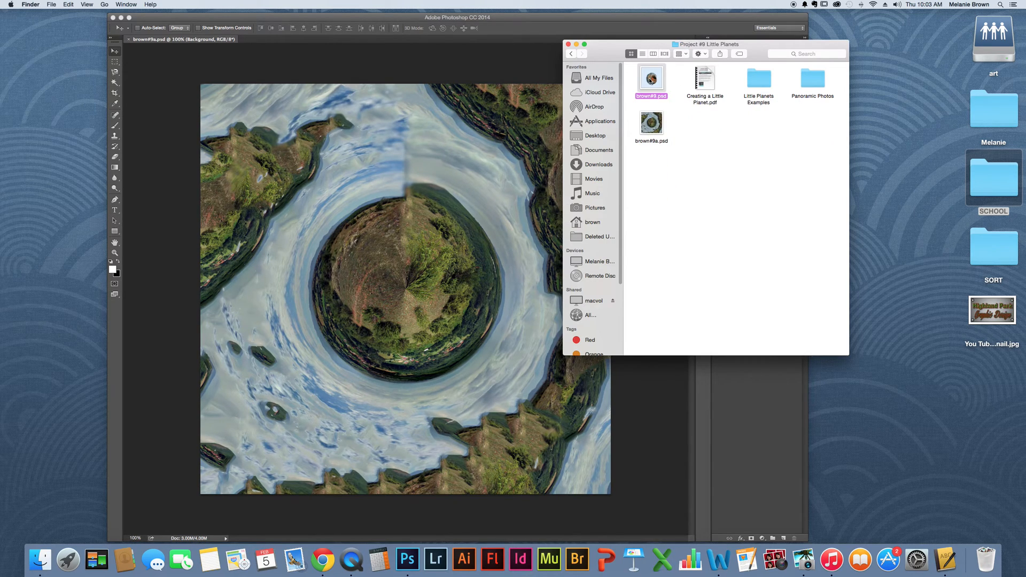
{"action": "double_click", "coordinate": [650, 80]}
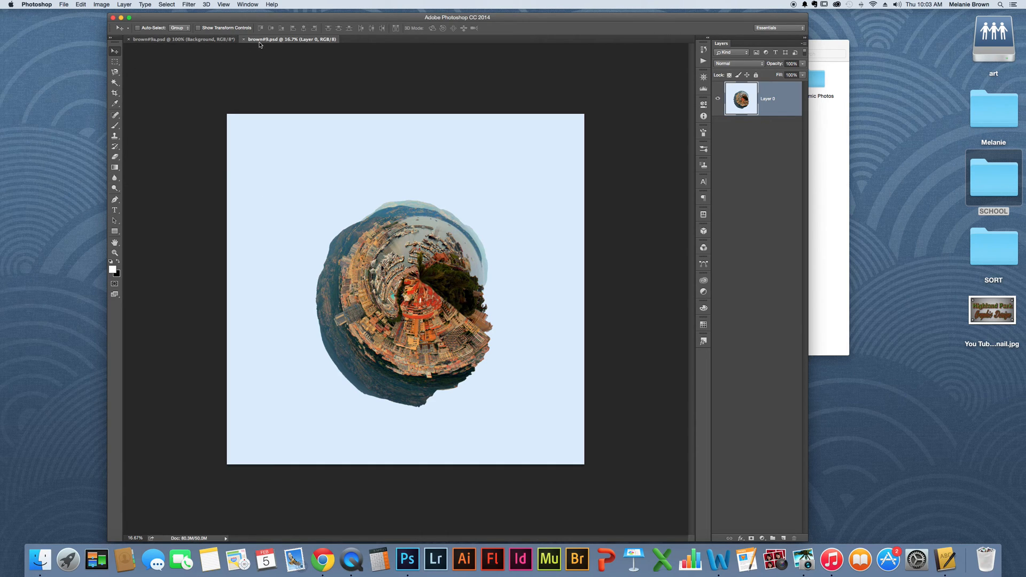
- Float the finished city planet document in its own window beside the landscape planet to compare them
{"action": "left_click_drag", "start_coordinate": [260, 45], "coordinate": [561, 42]}
{"action": "left_click_drag", "start_coordinate": [327, 41], "coordinate": [623, 69]}
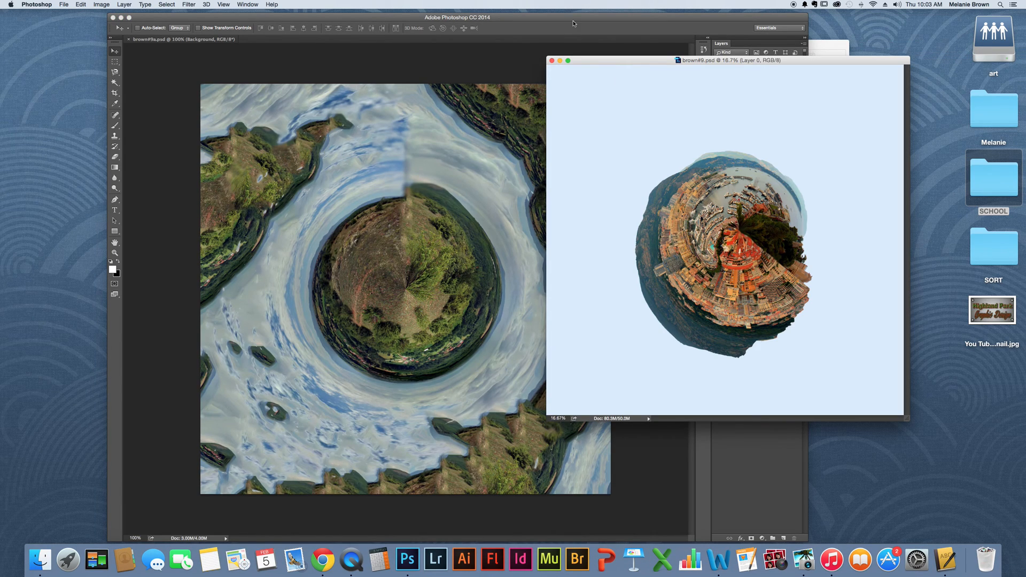
{"action": "left_click_drag", "start_coordinate": [518, 19], "coordinate": [377, 15]}
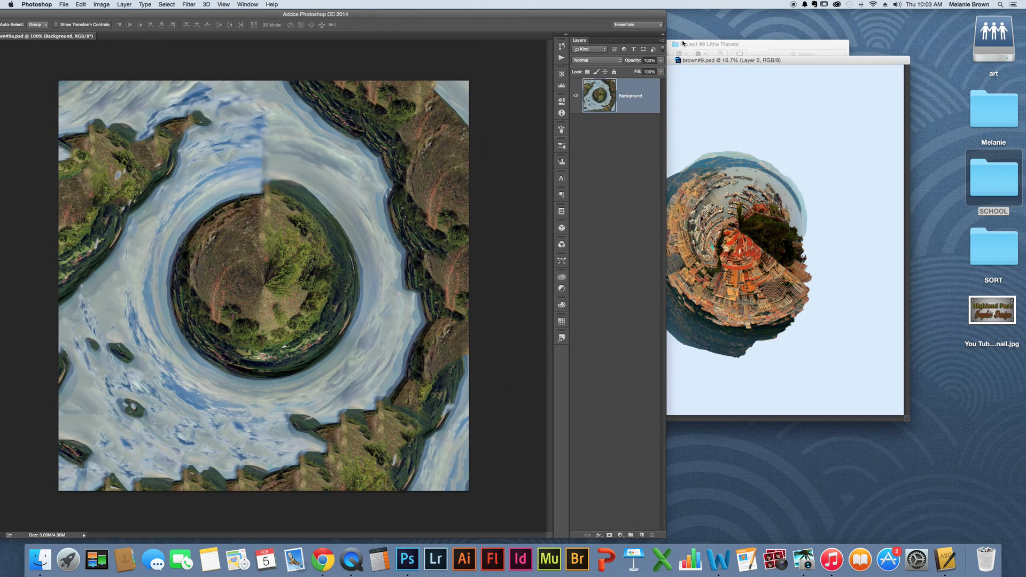
{"action": "left_click", "coordinate": [710, 60]}
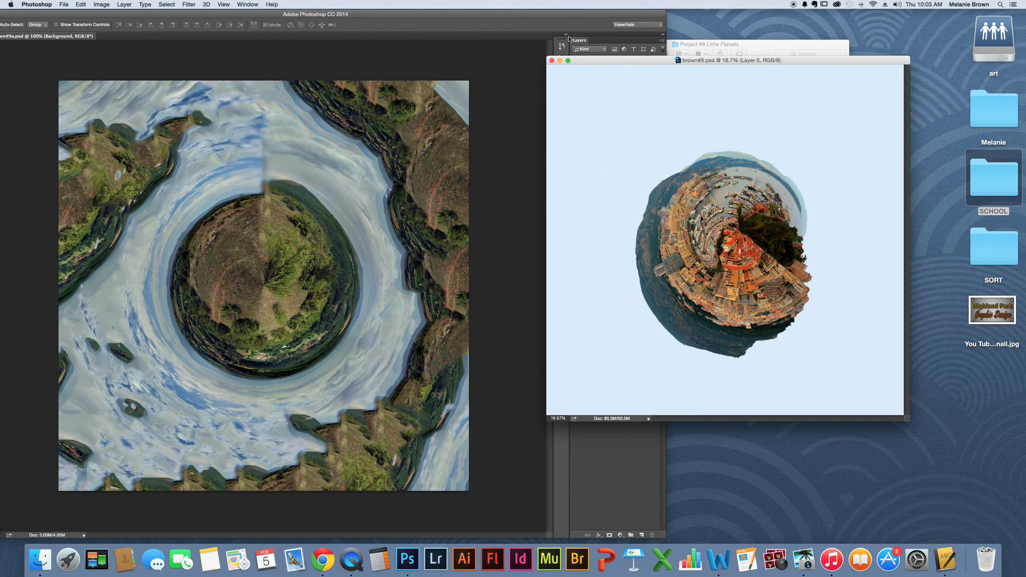
- Close the city planet document and move the application window back to where it was, keeping the landscape planet in front
{"action": "left_click", "coordinate": [552, 60]}
{"action": "left_click_drag", "start_coordinate": [551, 14], "coordinate": [602, 11]}
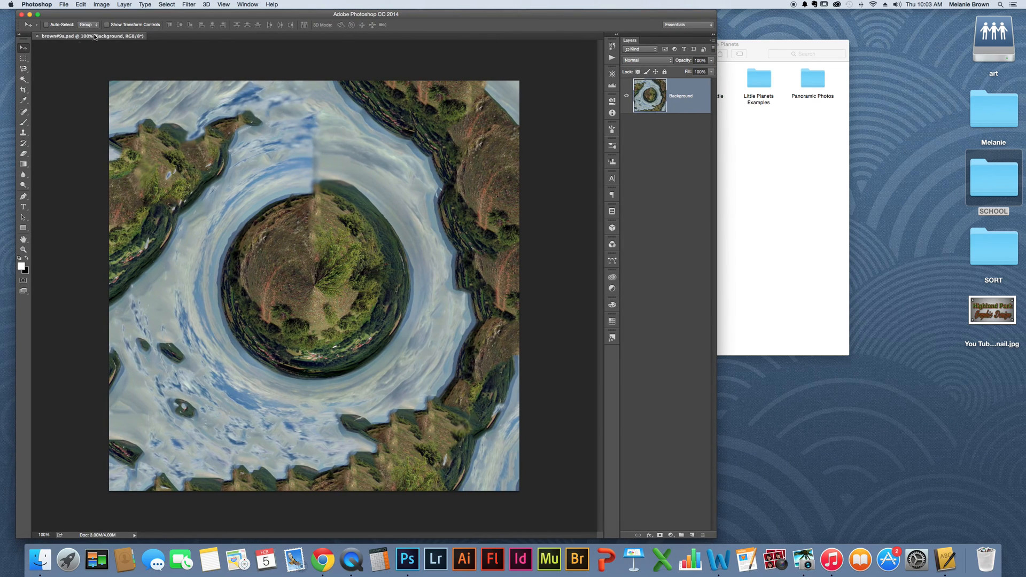
{"action": "left_click_drag", "start_coordinate": [81, 12], "coordinate": [174, 11]}
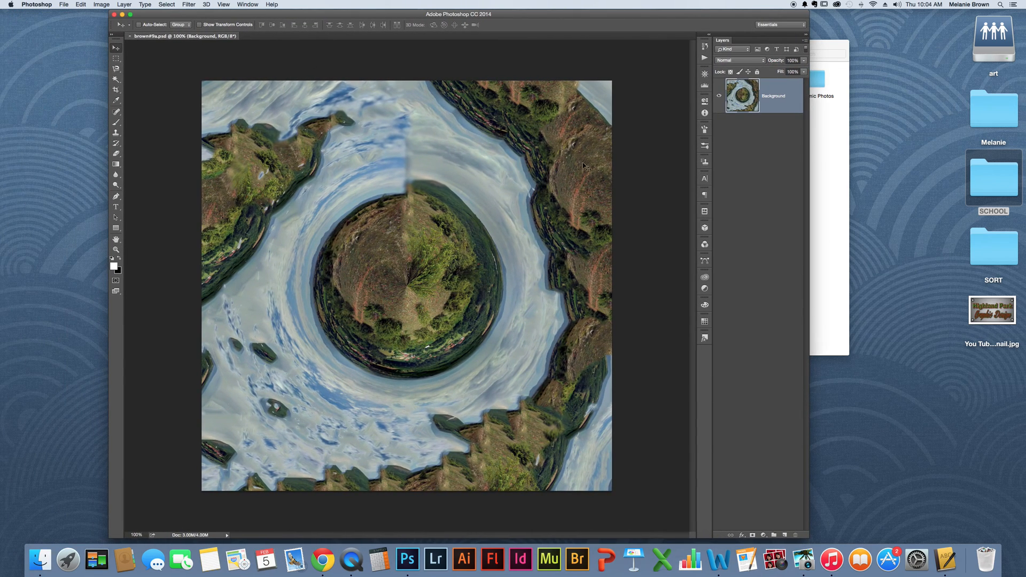
{"action": "left_click", "coordinate": [848, 210]}
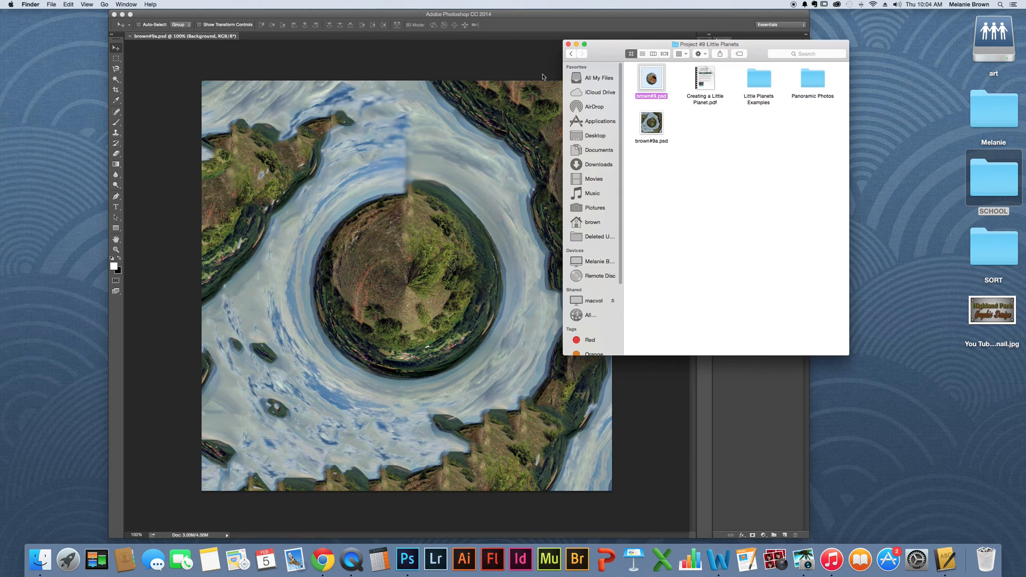
{"action": "left_click", "coordinate": [508, 50]}
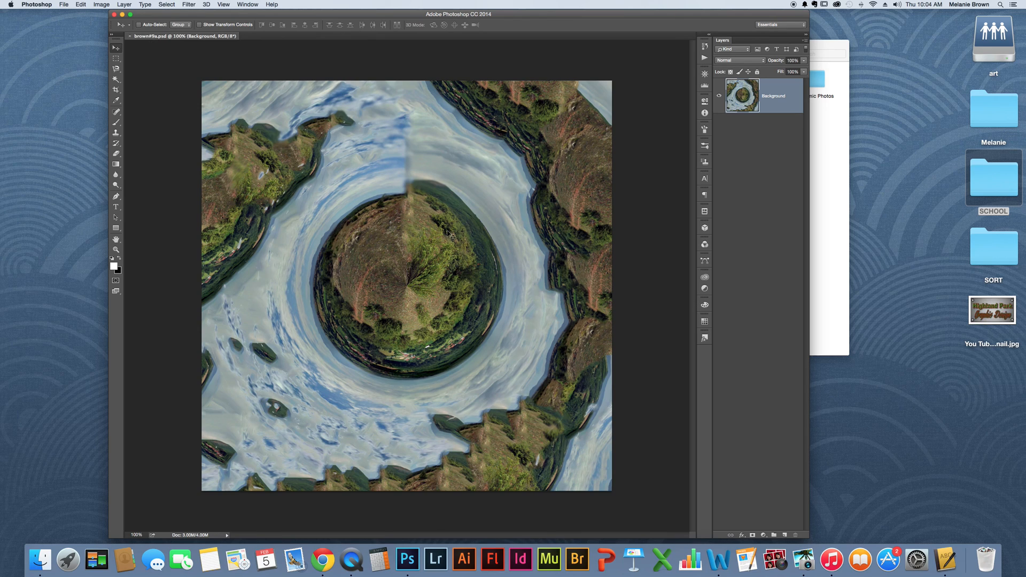